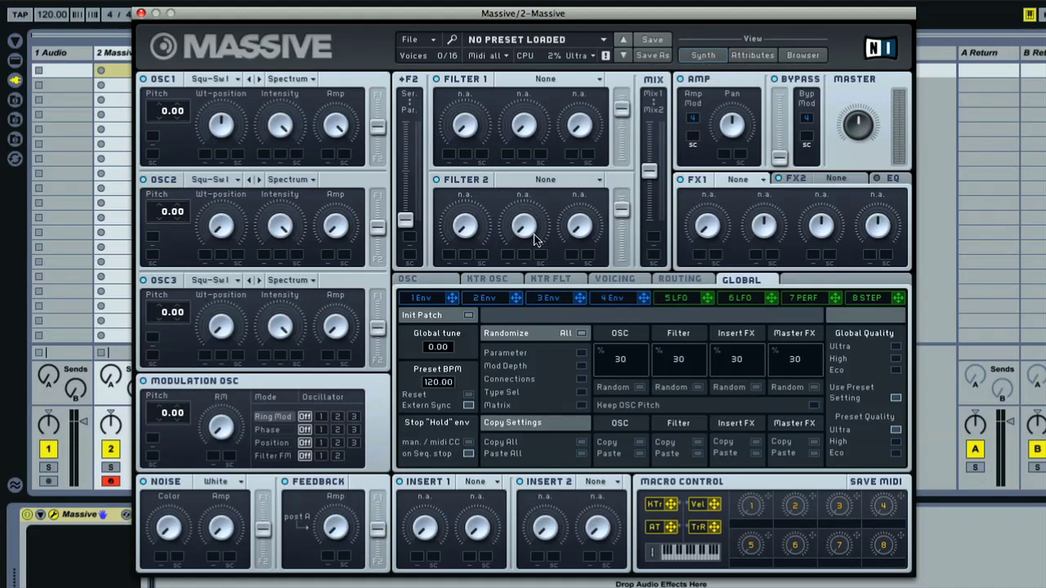
Load the Acidstage preset from the preset list, then switch to All Souls
left_click(525, 42)
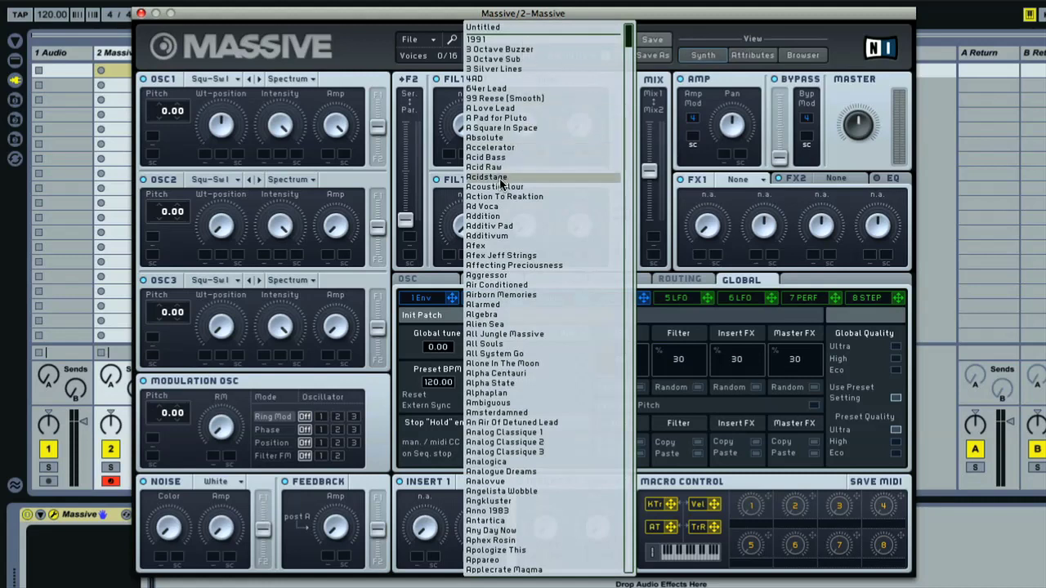
left_click(500, 179)
left_click(515, 46)
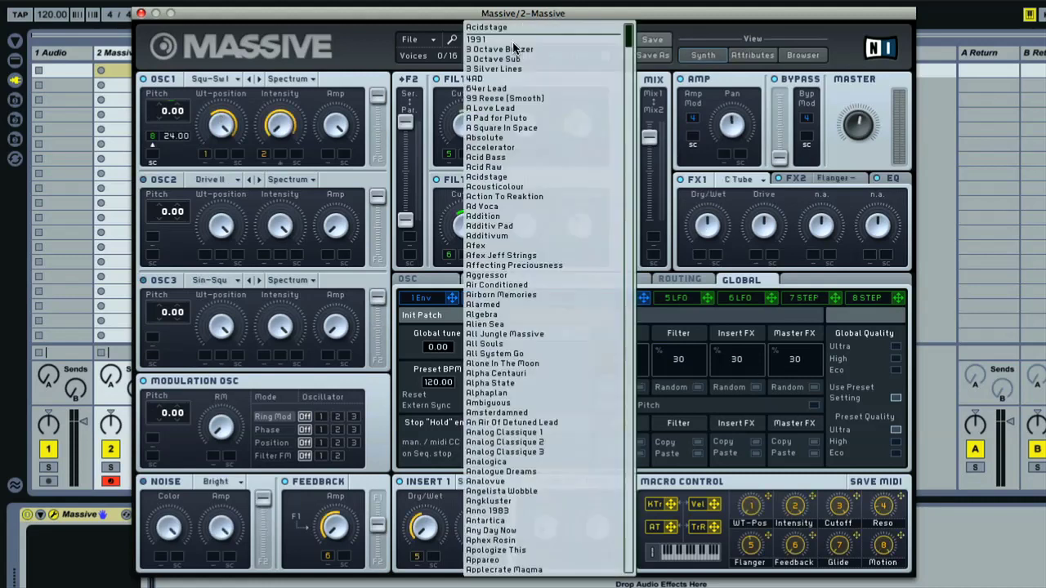
left_click(517, 344)
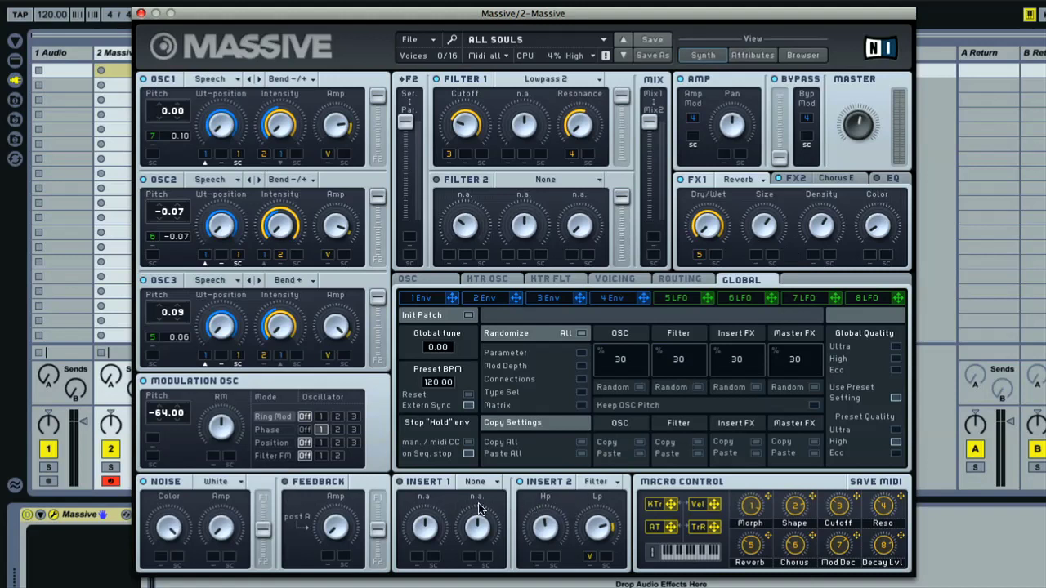
Switch the lower-middle panel to the ROUTING page for All Souls
left_click(668, 283)
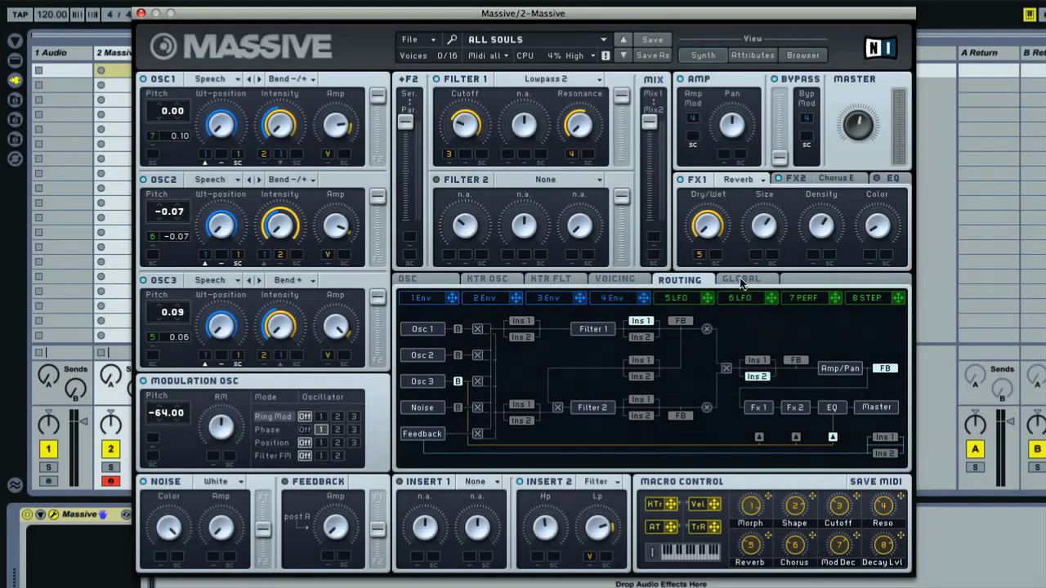
View the GLOBAL, VOICING, KTR FLT and OSC settings pages in turn
left_click(742, 280)
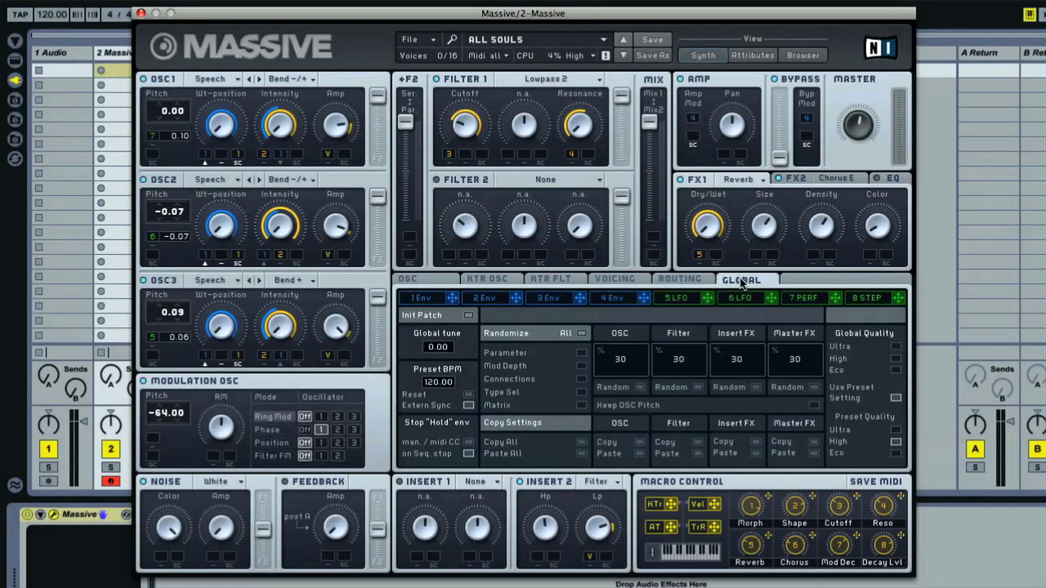
left_click(614, 282)
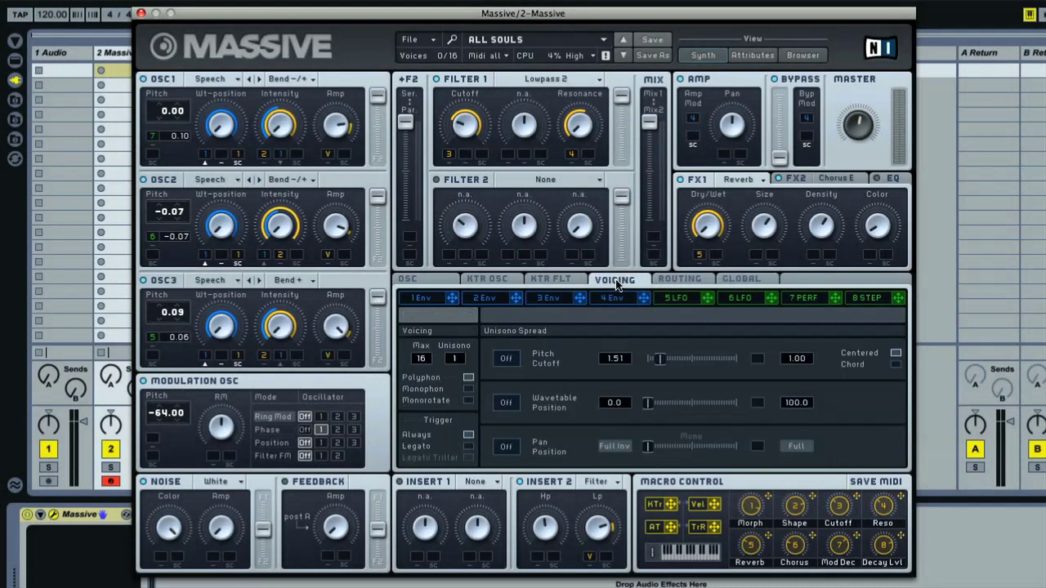
left_click(561, 281)
left_click(415, 282)
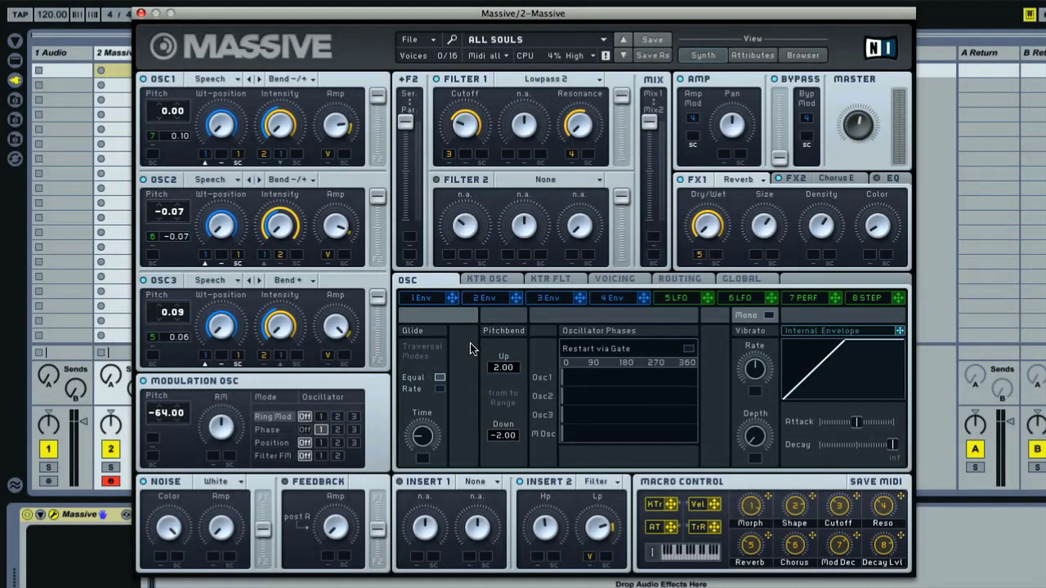
Step through envelopes 1, 2 and 4, LFOs 5 and 6, the Performer, and the 8 Stepper
left_click(423, 303)
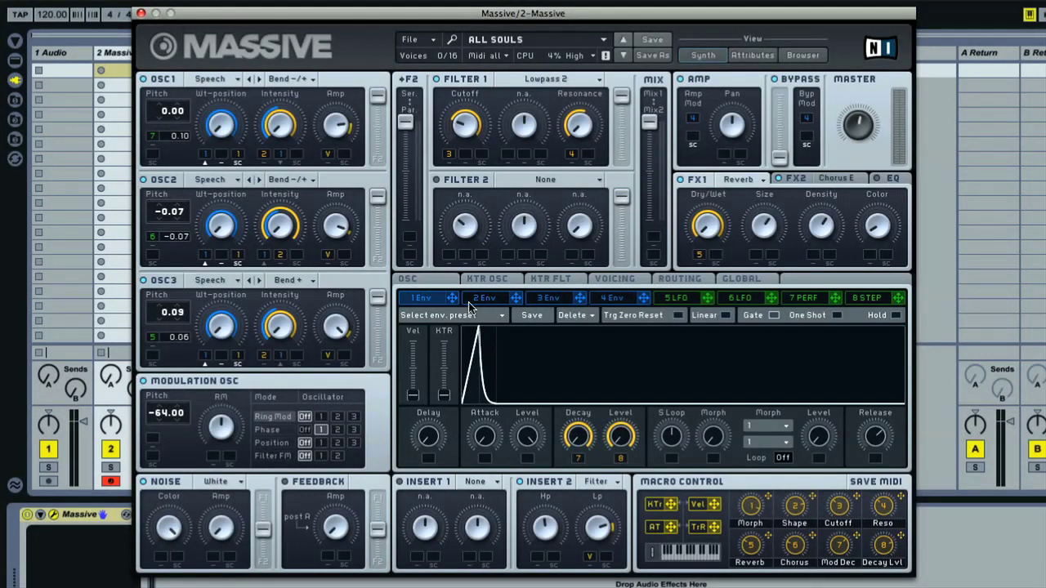
left_click(498, 304)
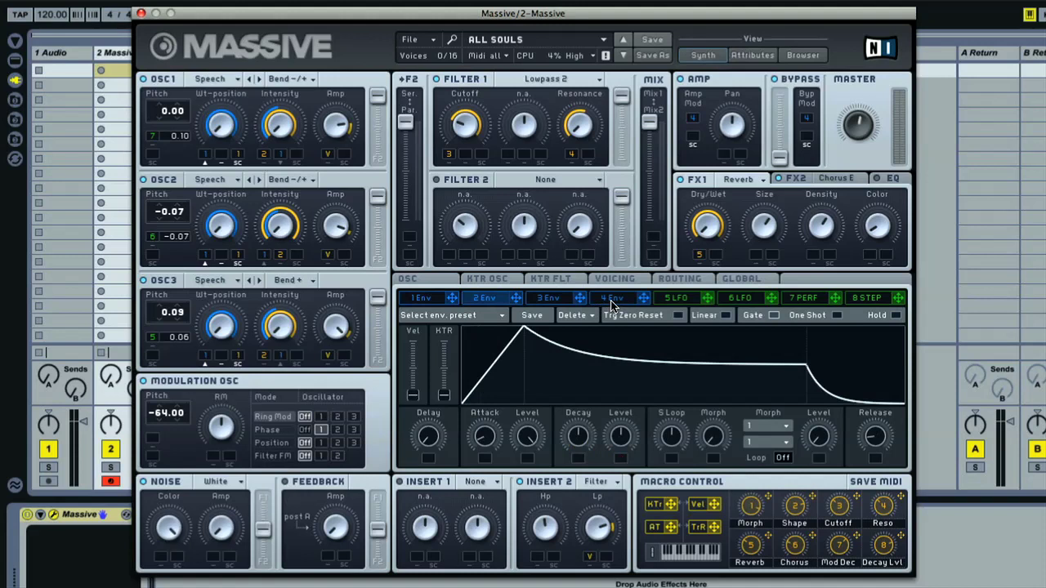
left_click(613, 302)
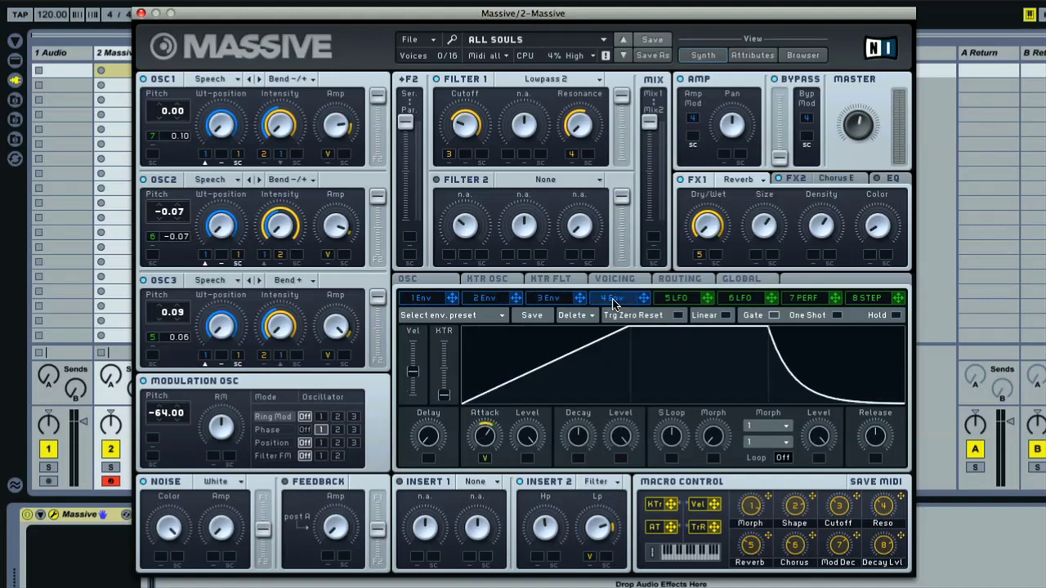
left_click(676, 302)
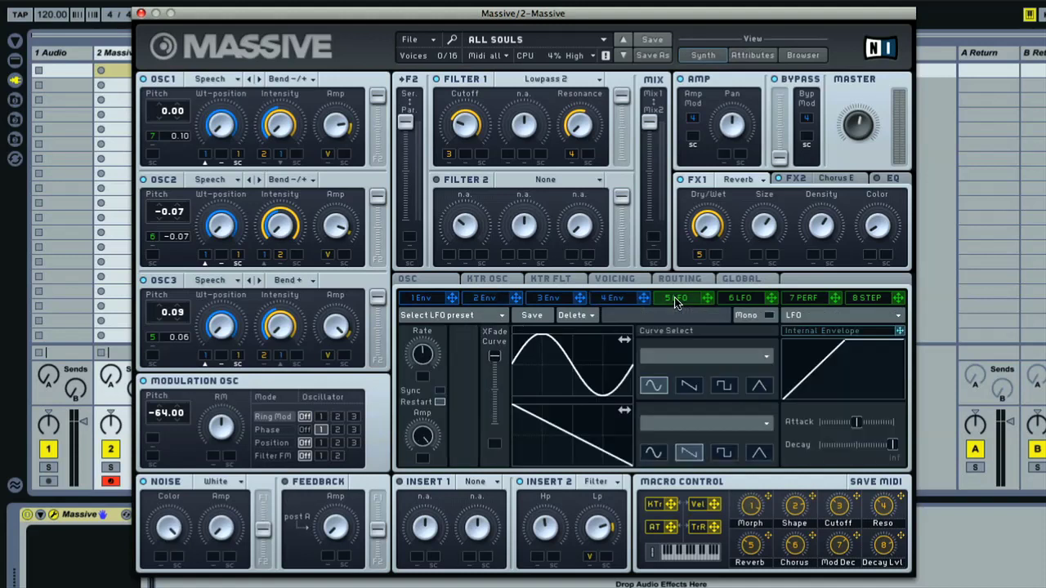
left_click(740, 301)
left_click(802, 300)
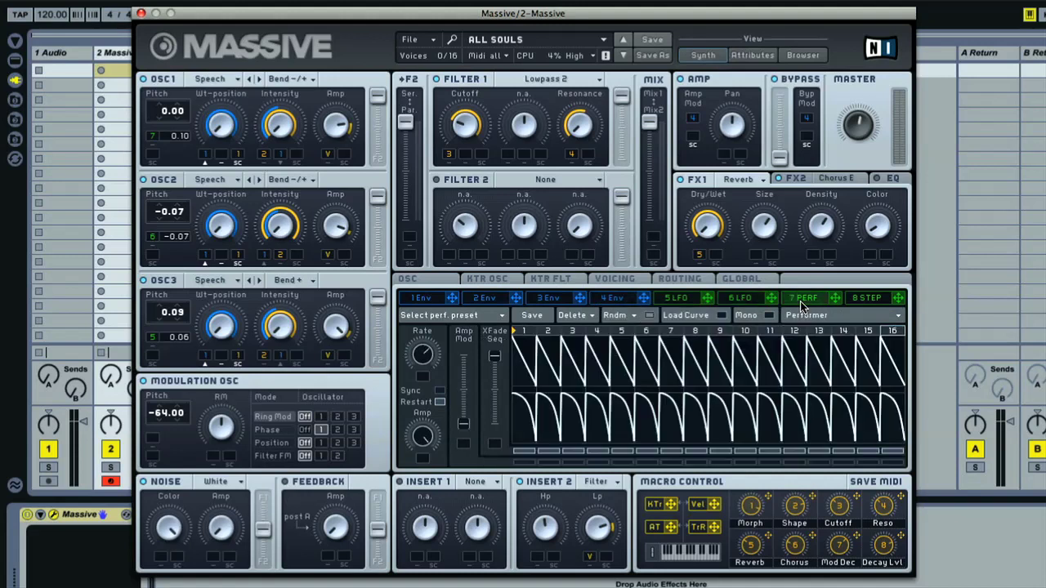
left_click(867, 301)
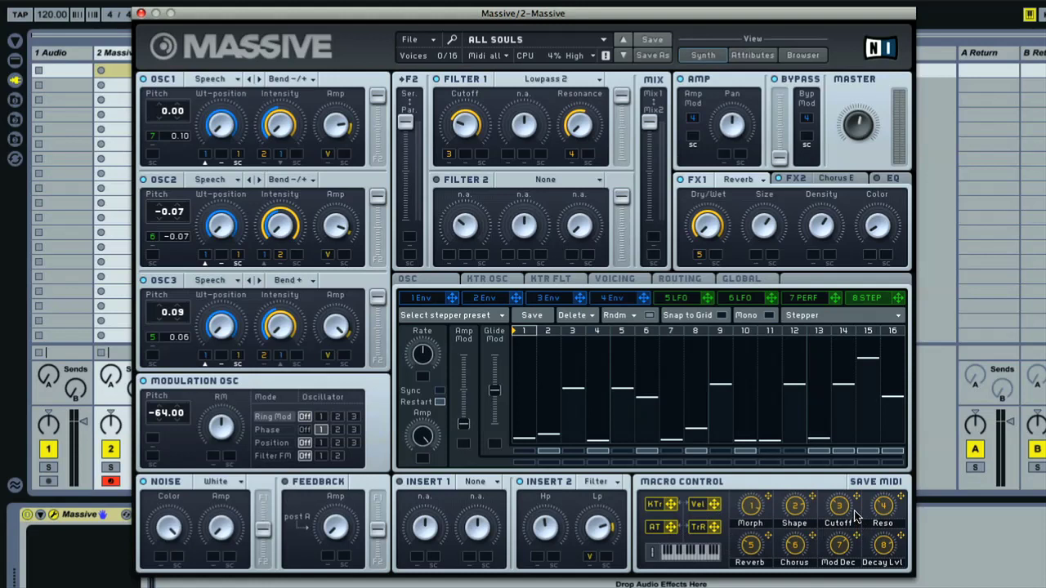
View Attributes and Browser, step past All System Go to Alone In The Moon, then reopen the Browser
left_click(752, 57)
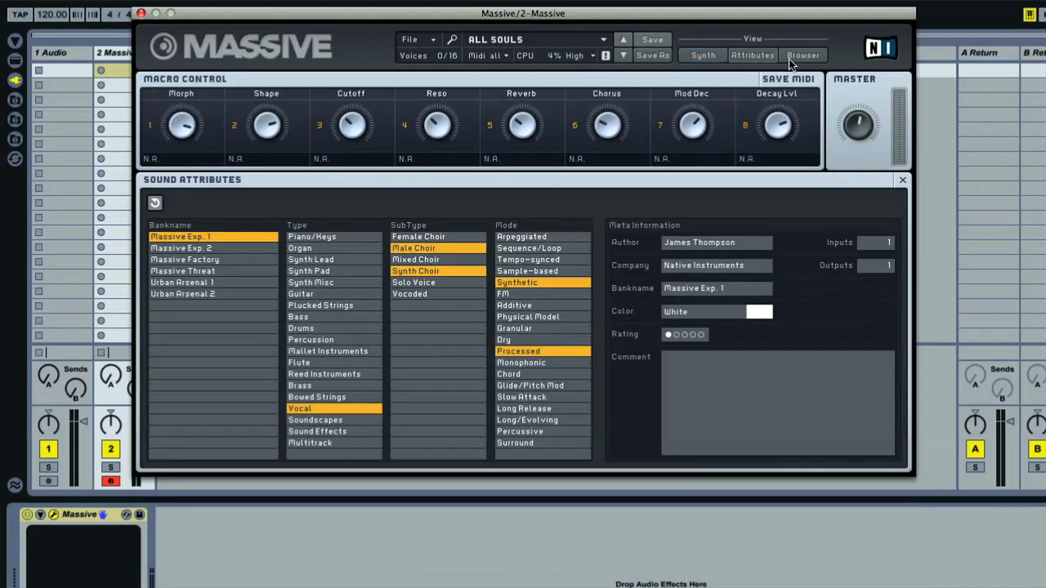
left_click(813, 59)
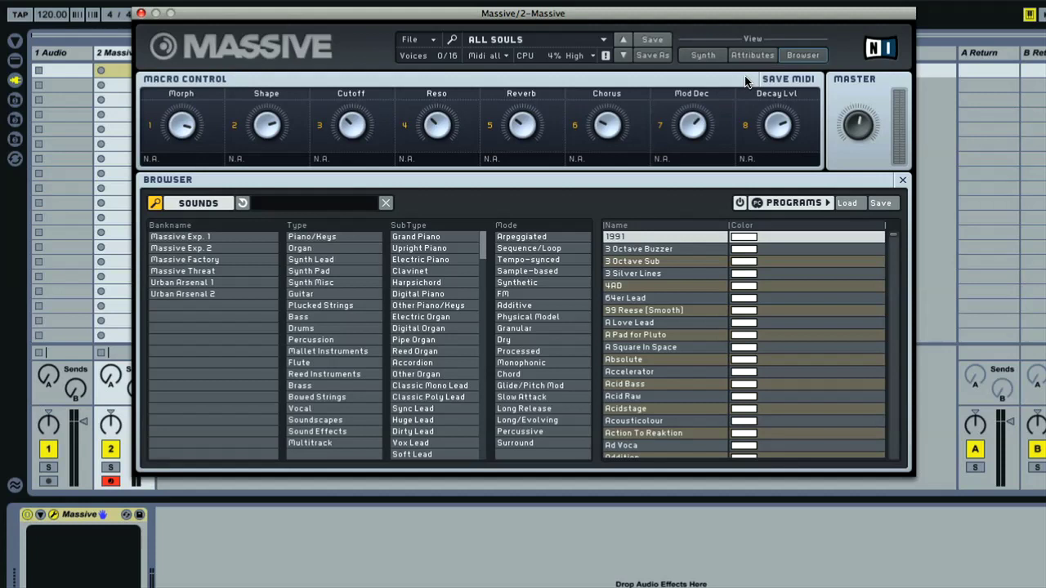
left_click(624, 55)
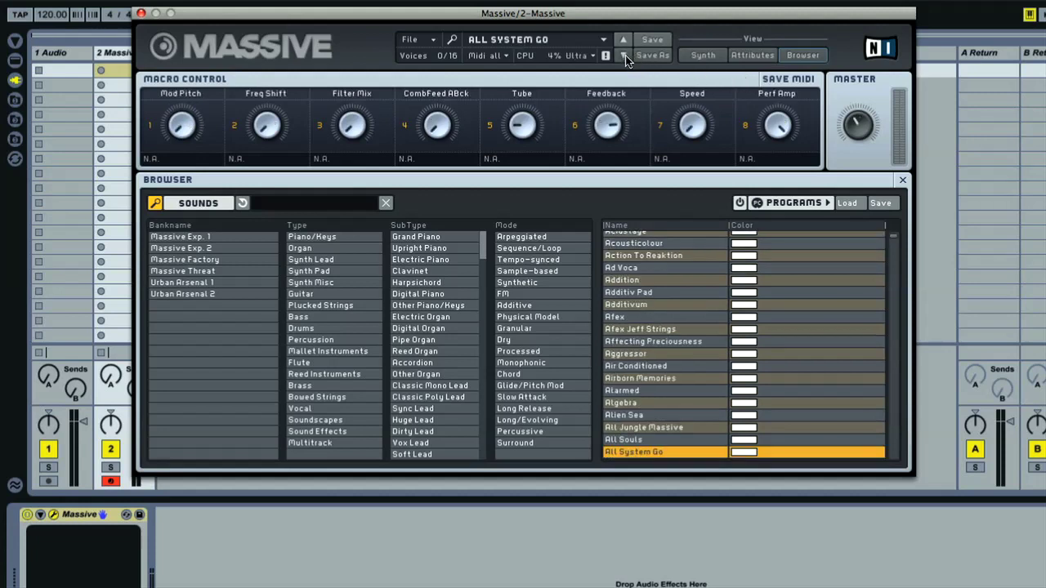
left_click(623, 56)
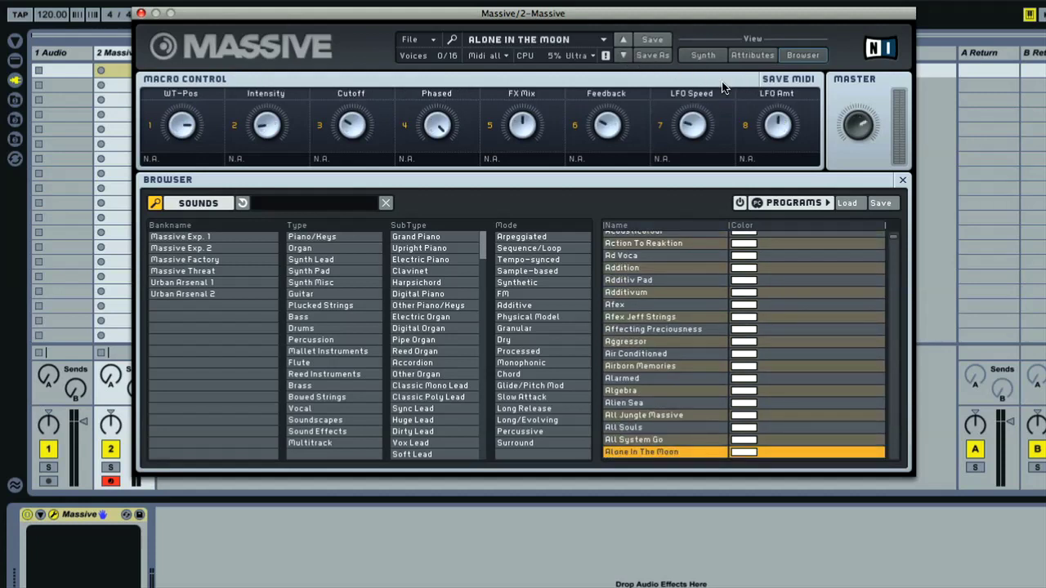
left_click(712, 59)
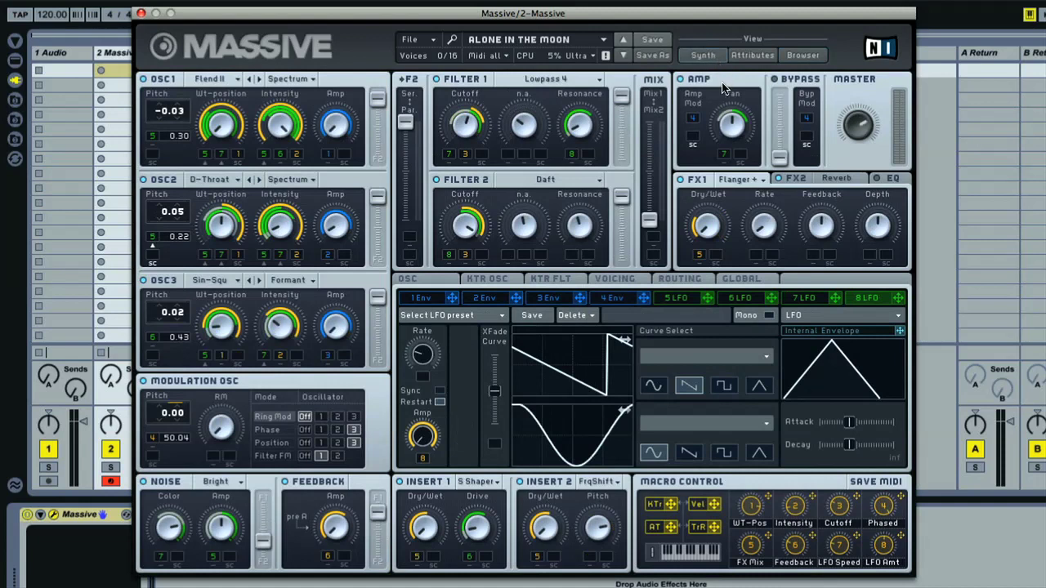
left_click(801, 58)
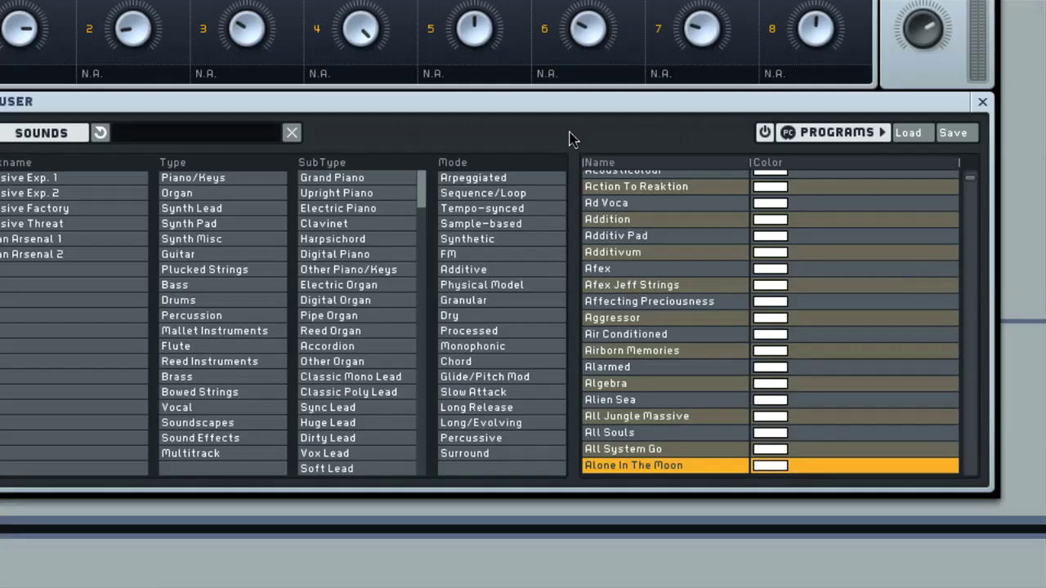
Scroll the preset list and select Burning Saws, then Buzzooka
scroll(691, 260, "down", 20)
left_click(699, 260)
left_click(631, 360)
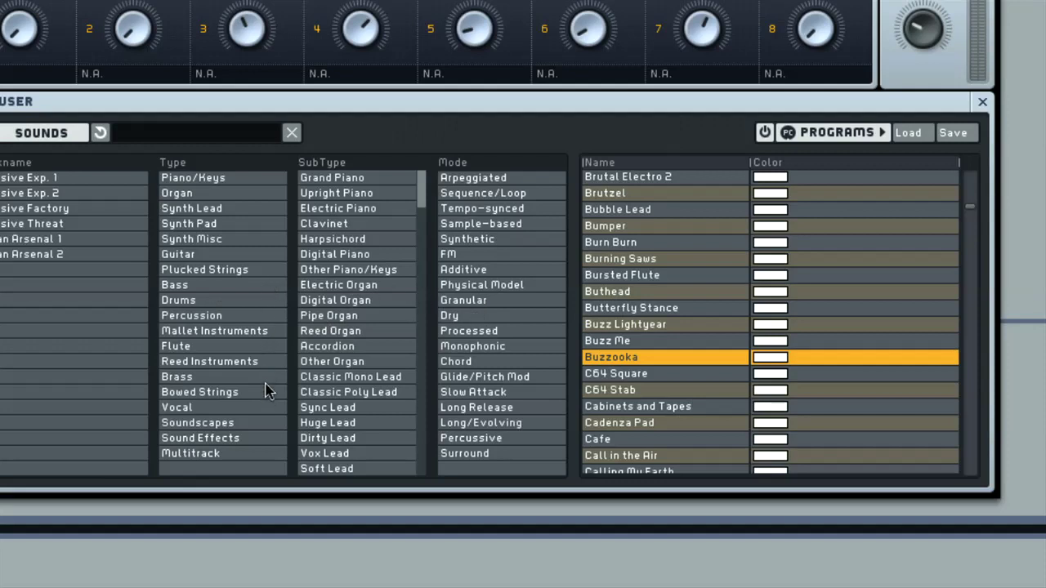
Filter by Organ, then Bass type with Digital Bass and Distorted Bass subtypes
left_click(183, 195)
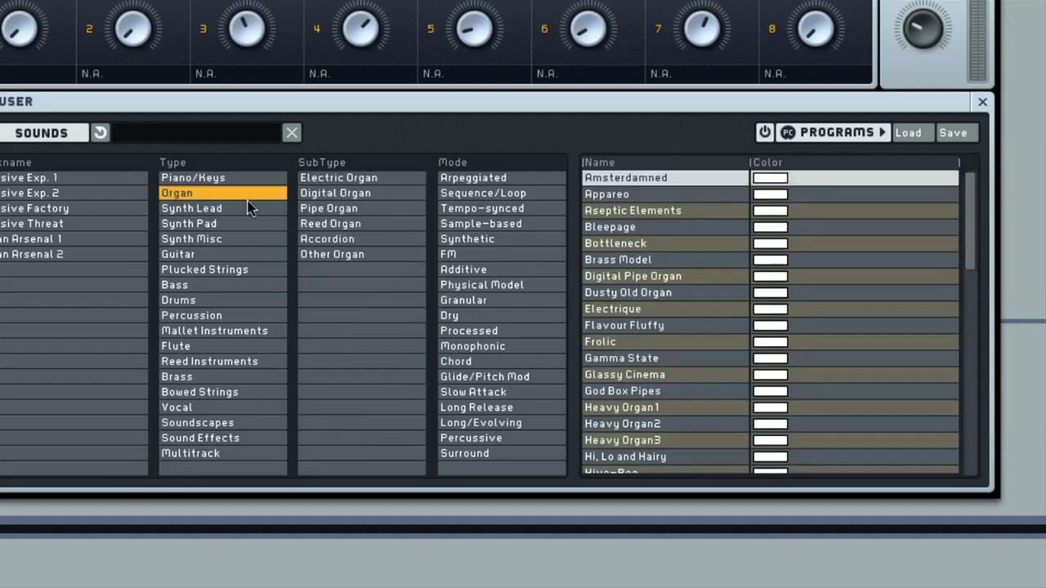
left_click(188, 286)
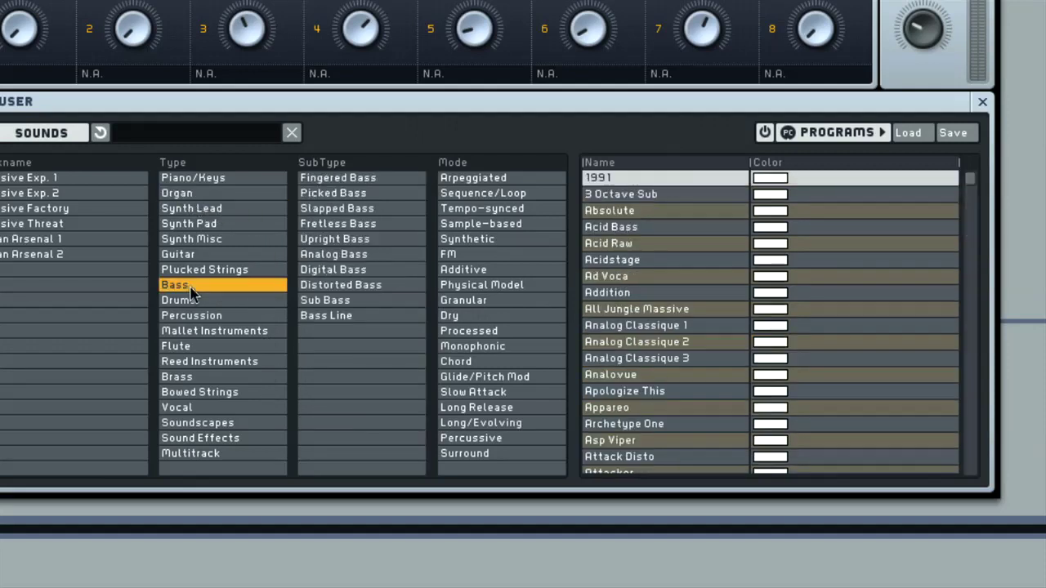
left_click(362, 271)
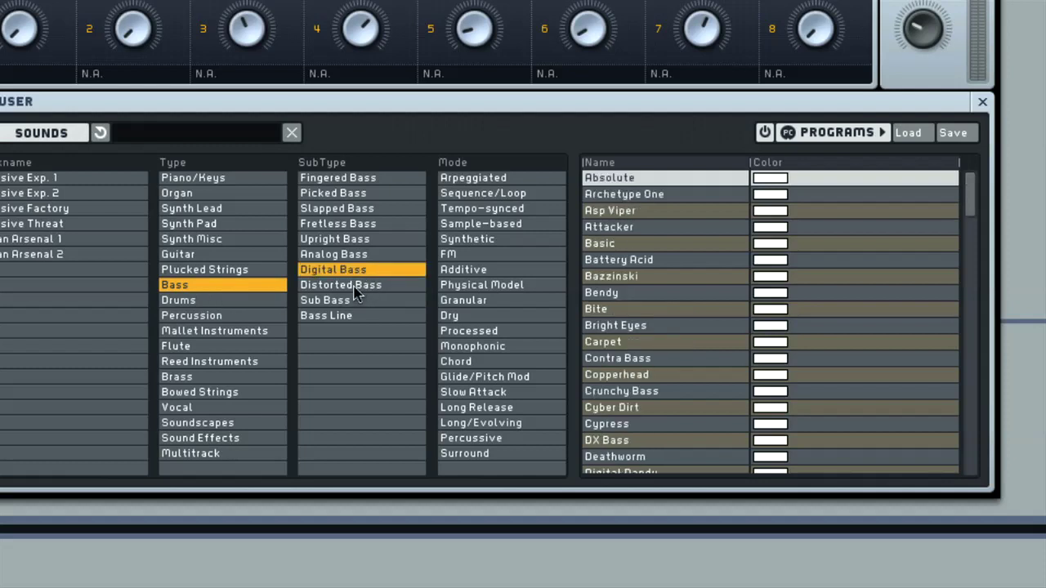
left_click(355, 286)
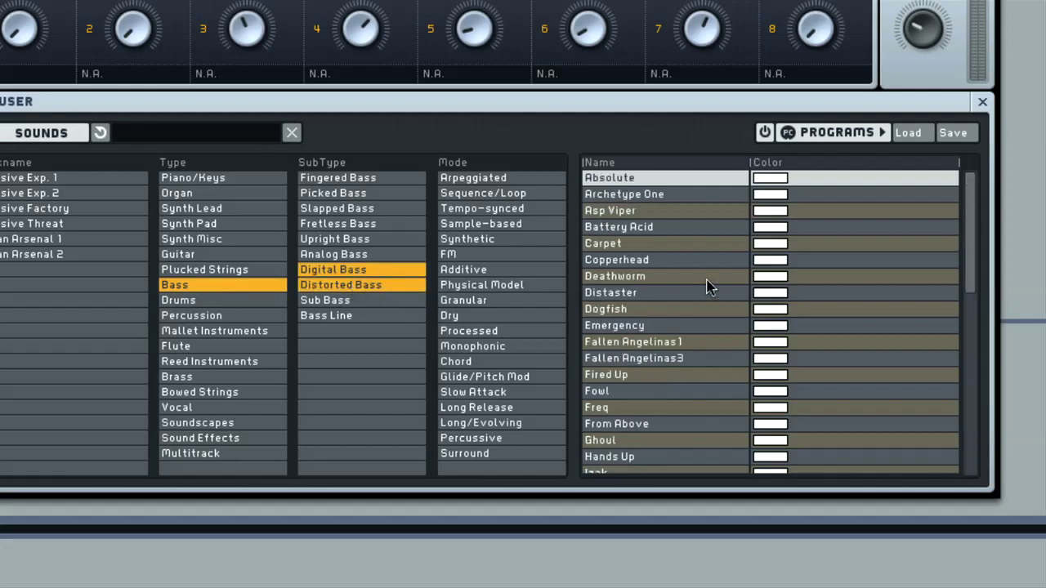
scroll(709, 286, "down", 10)
scroll(709, 286, "up", 10)
Filter to Synth Lead / Huge Lead with Synthetic, Processed, Monophonic and Percussive modes
left_click(225, 346)
left_click(217, 241)
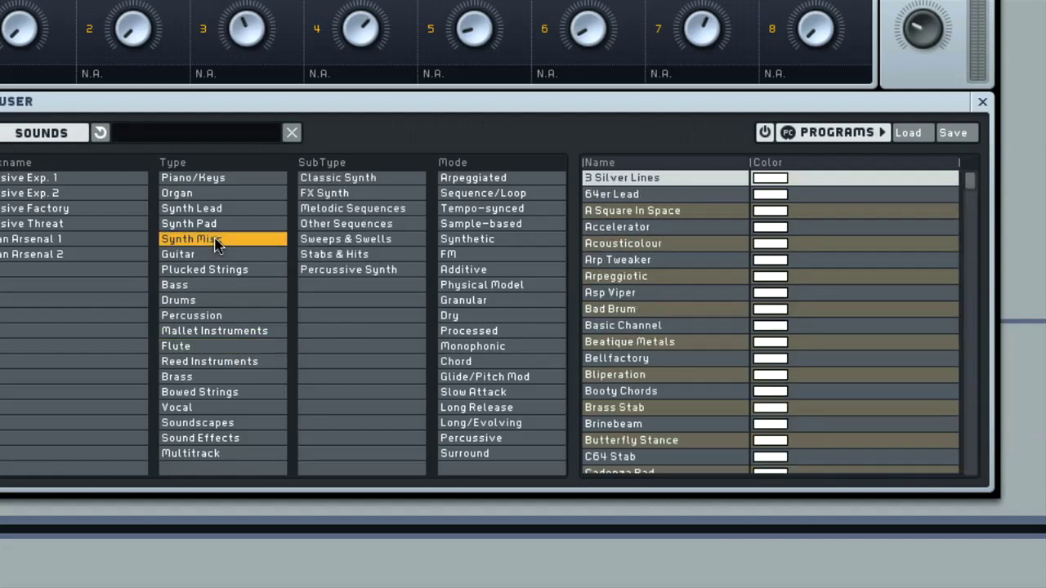
left_click(227, 211)
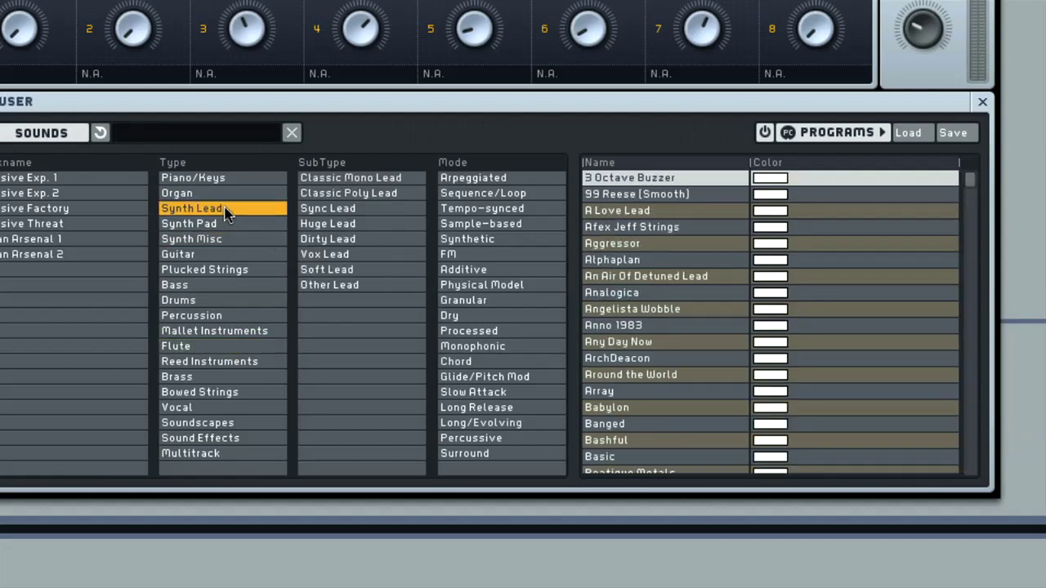
left_click(353, 230)
left_click(475, 241)
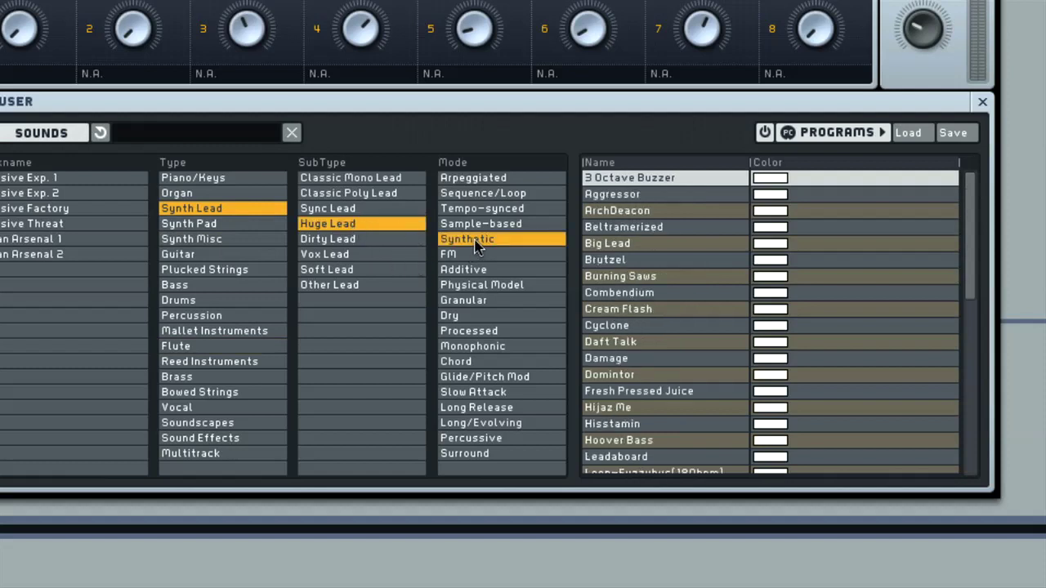
left_click(500, 331)
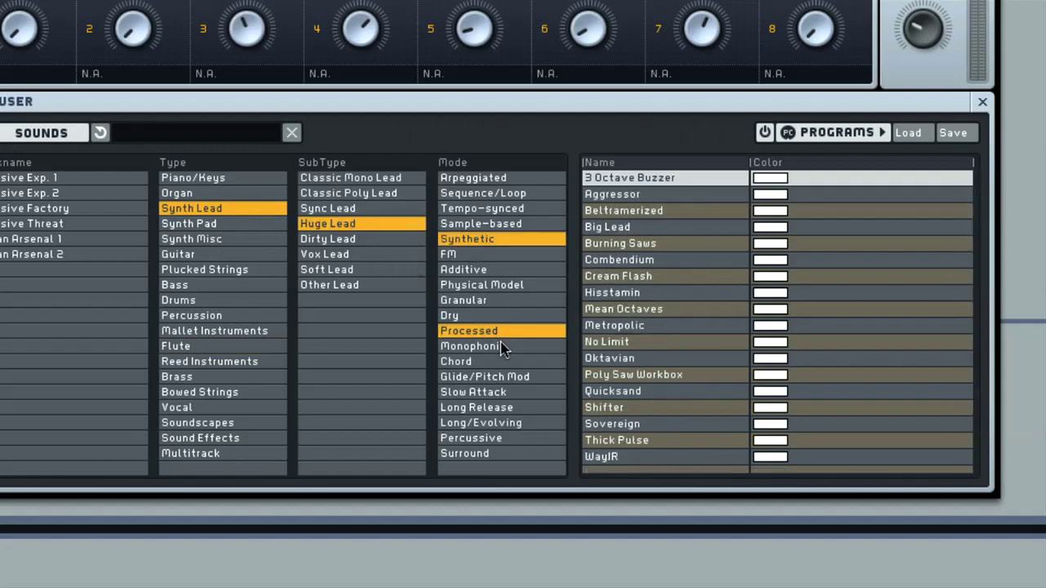
left_click(501, 348)
left_click(495, 439)
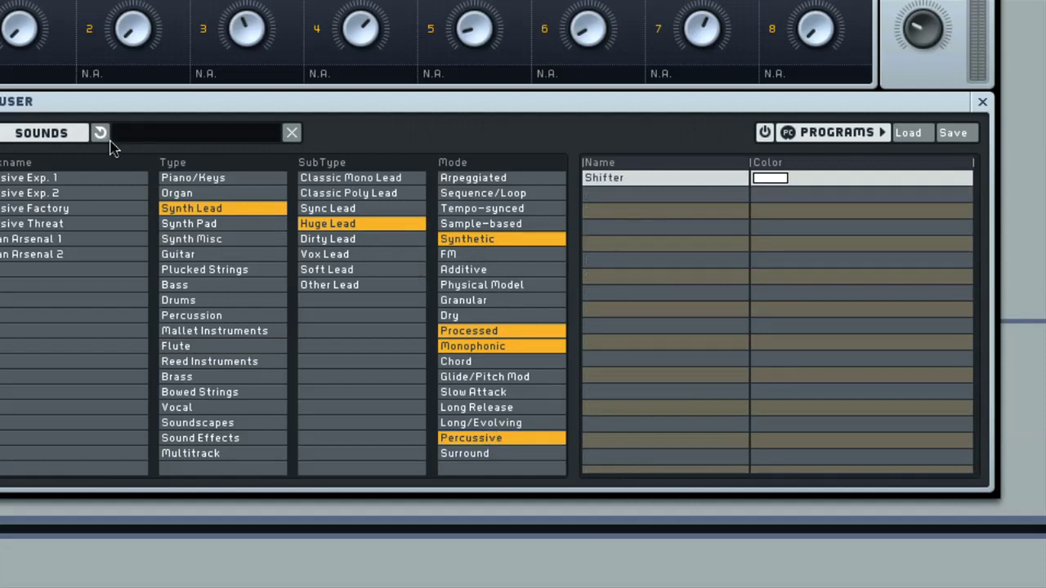
Reset all attribute filters, search presets for 'gangster', then clear the search
left_click(100, 134)
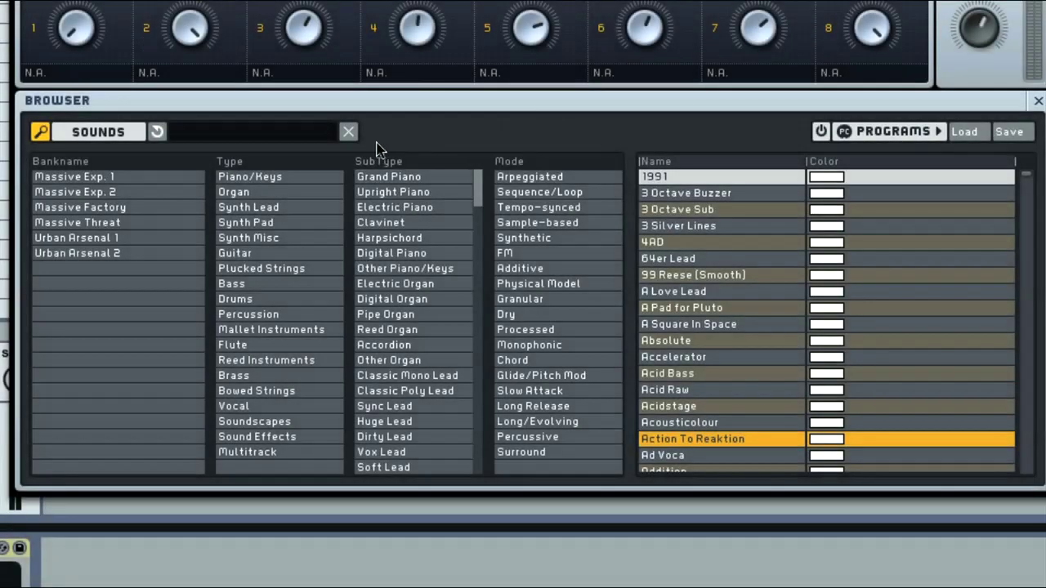
left_click(229, 134)
type("gangster")
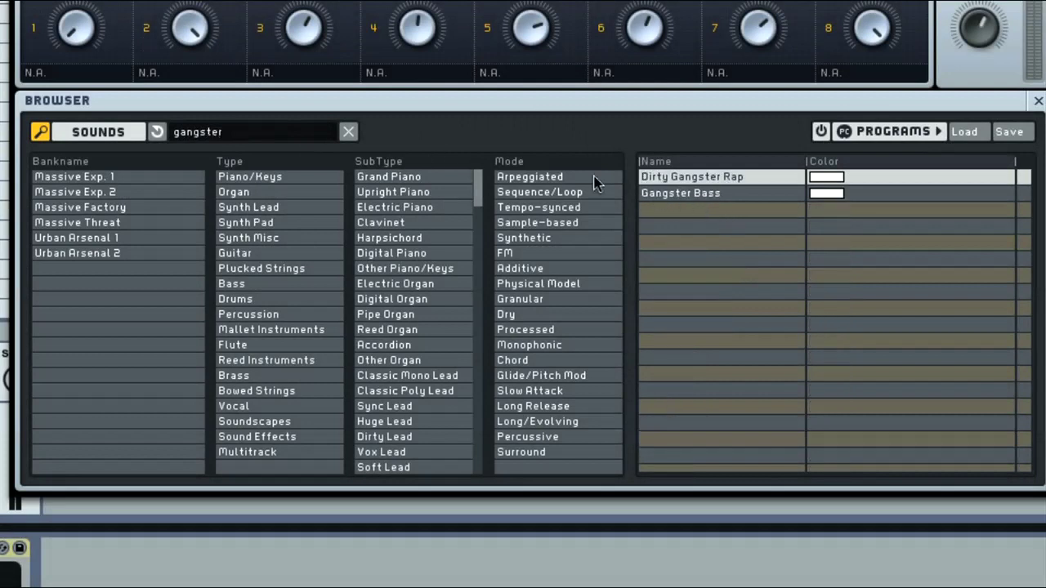
left_click(347, 135)
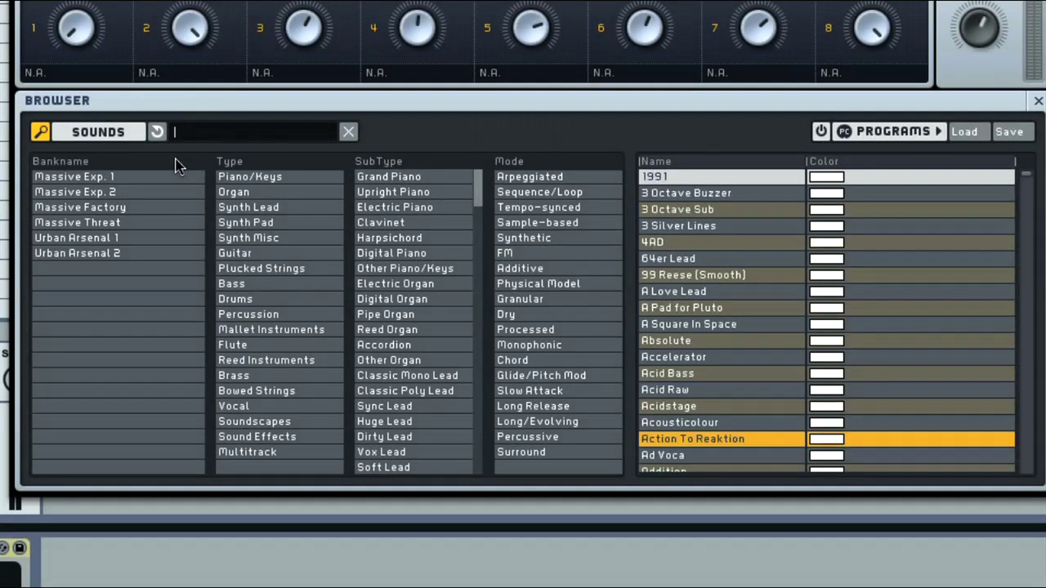
Browse the Massive folder tree and drag 4AD from Massive Factory into My Favorites
left_click(103, 134)
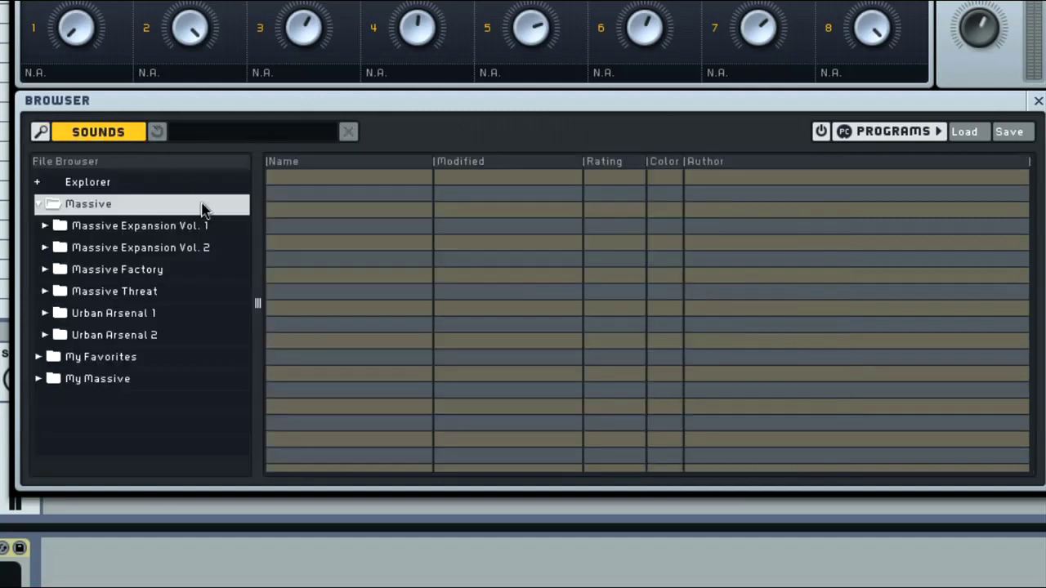
left_click(135, 291)
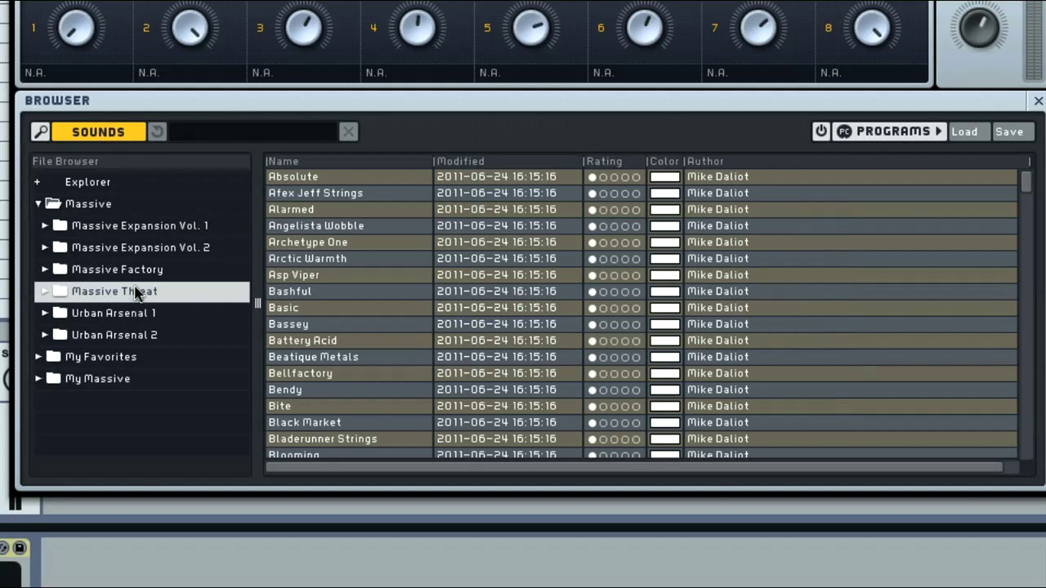
left_click(144, 249)
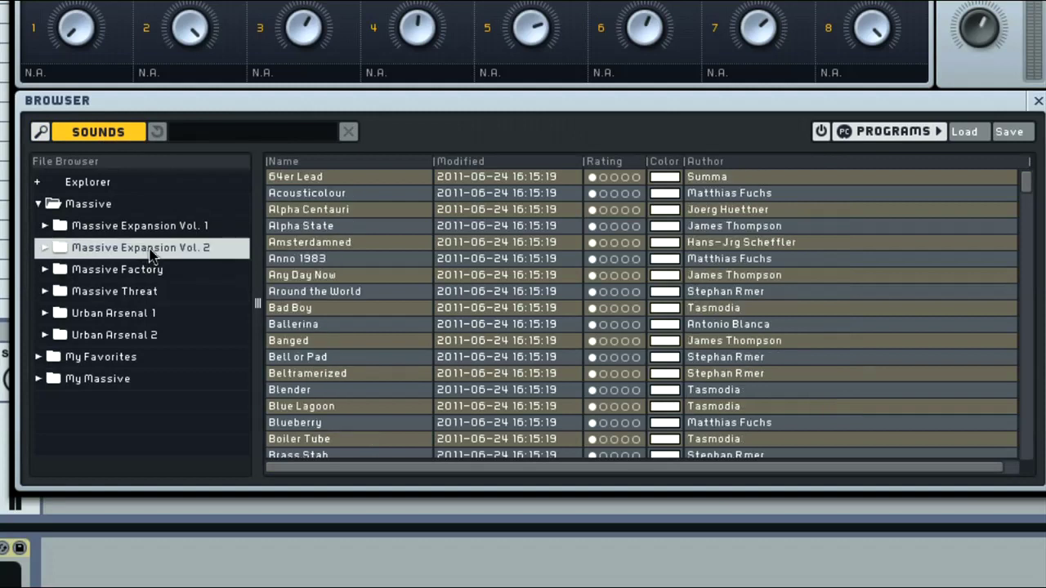
left_click(92, 204)
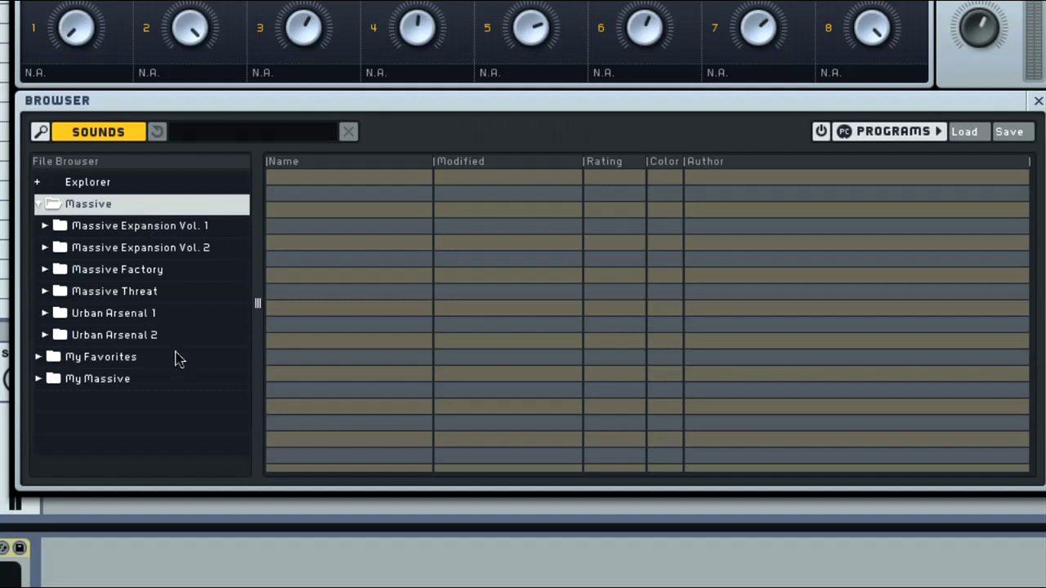
left_click(113, 385)
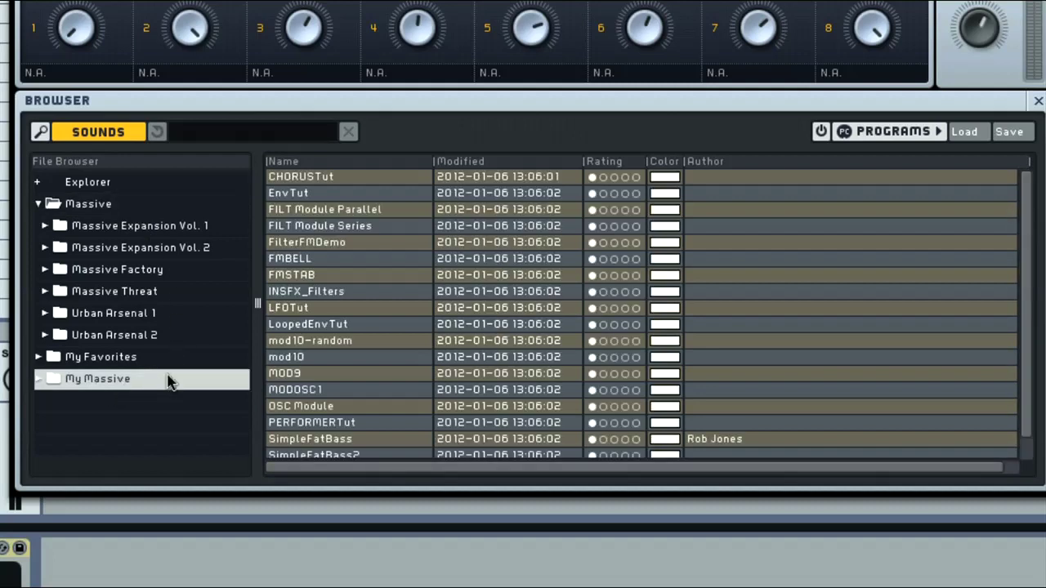
left_click(132, 359)
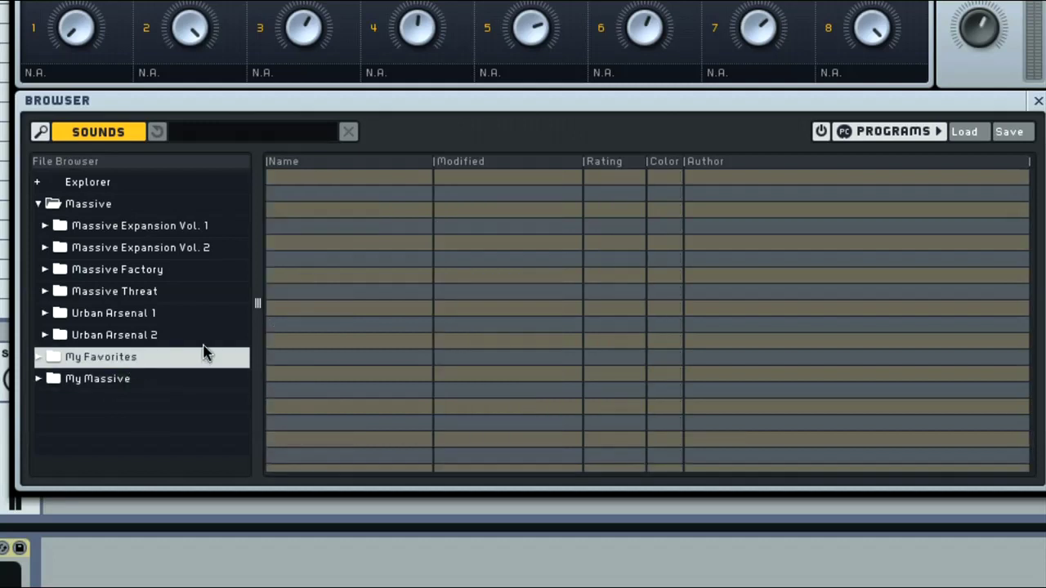
left_click(157, 272)
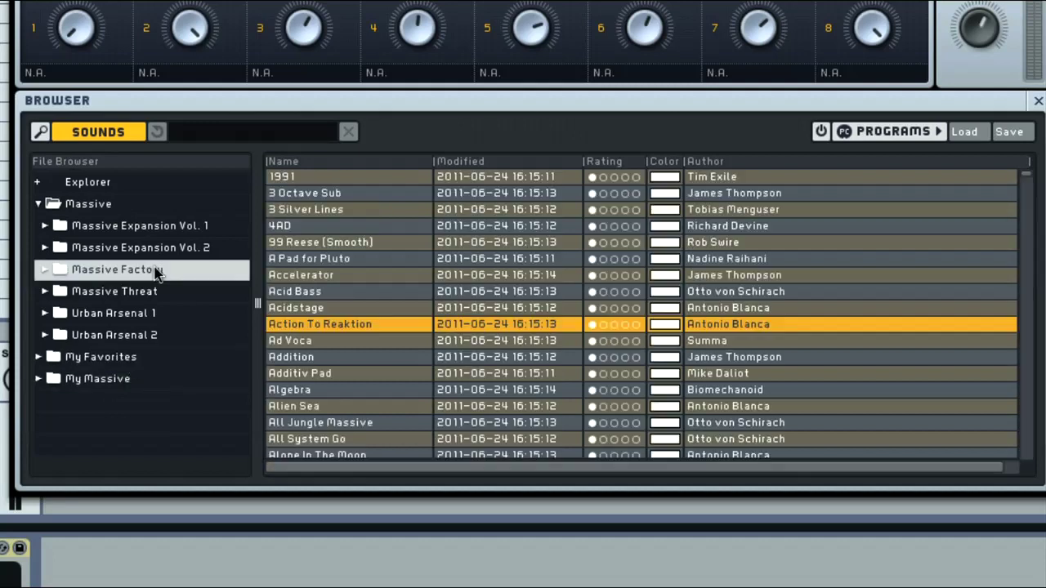
left_click(286, 229)
left_click_drag(92, 364, 94, 361)
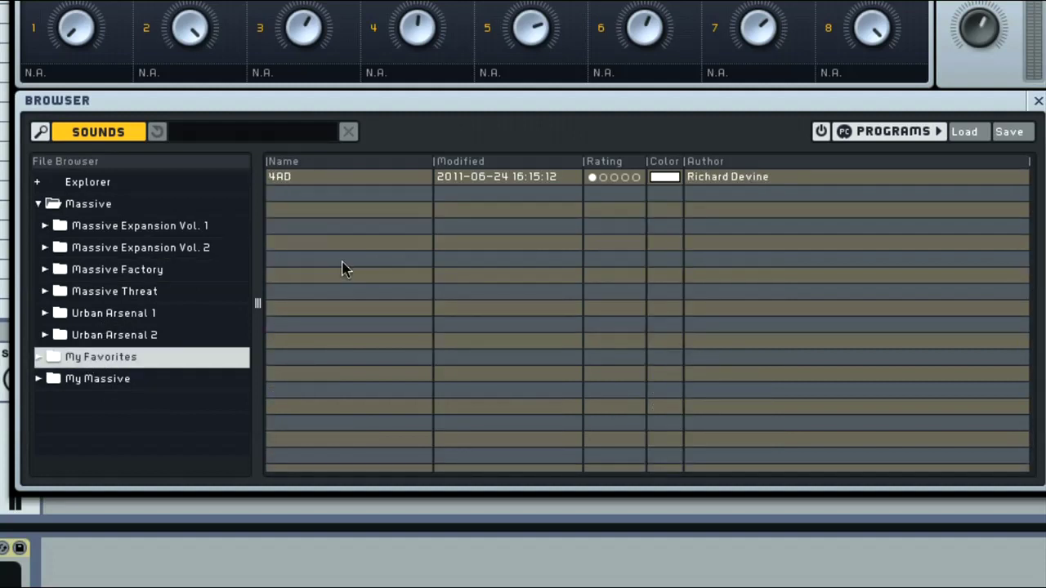
In the attribute view, add A Pad for Pluto to My Favorites, then remove it
left_click(117, 133)
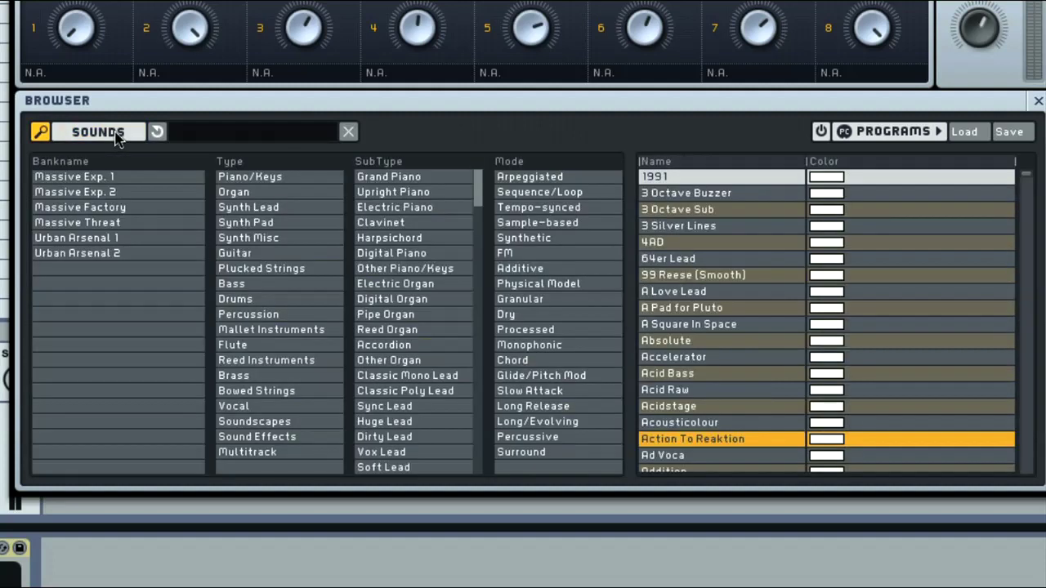
right_click(688, 310)
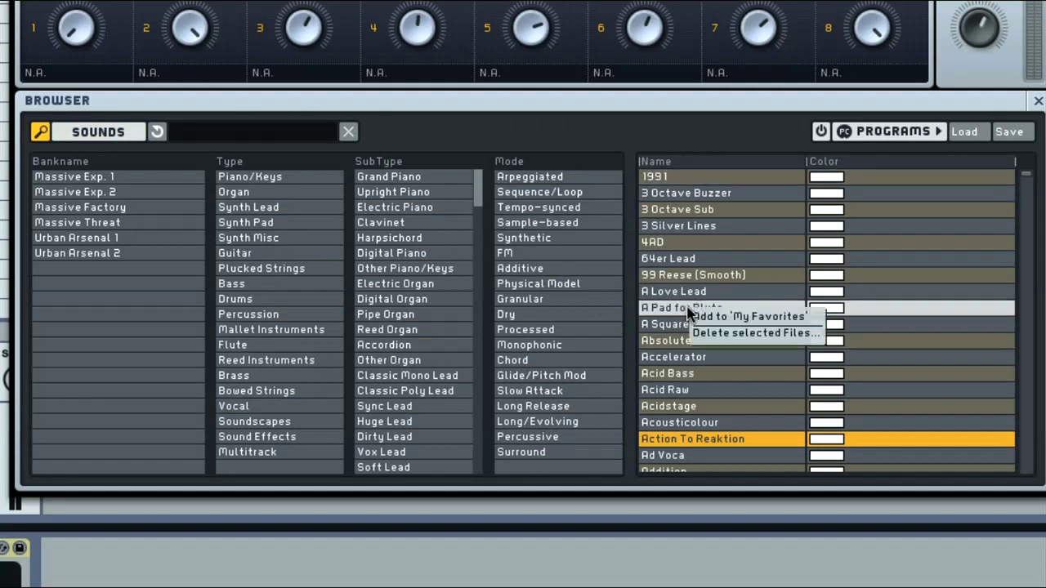
left_click(803, 320)
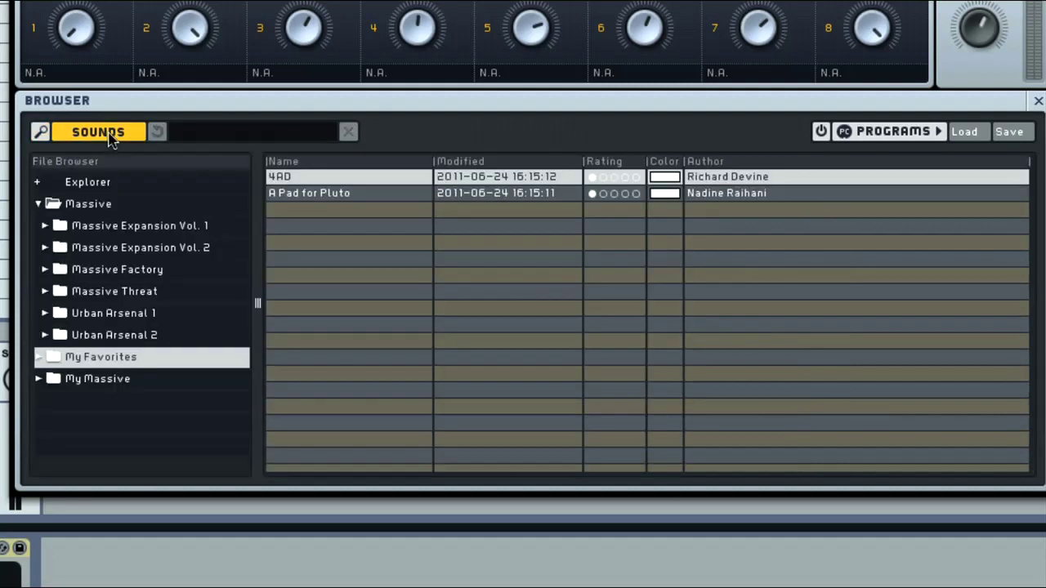
left_click(306, 201)
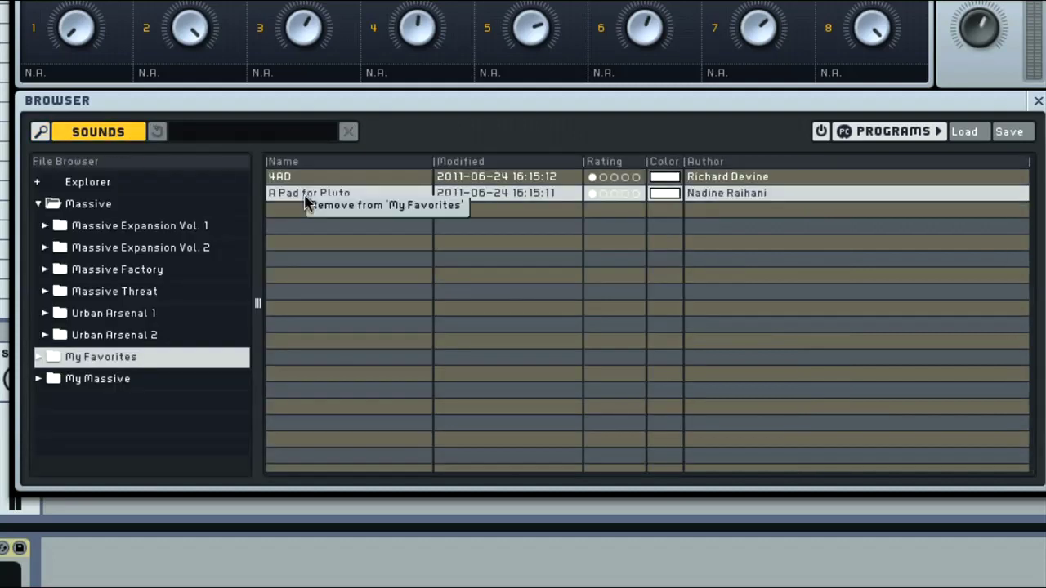
left_click(320, 205)
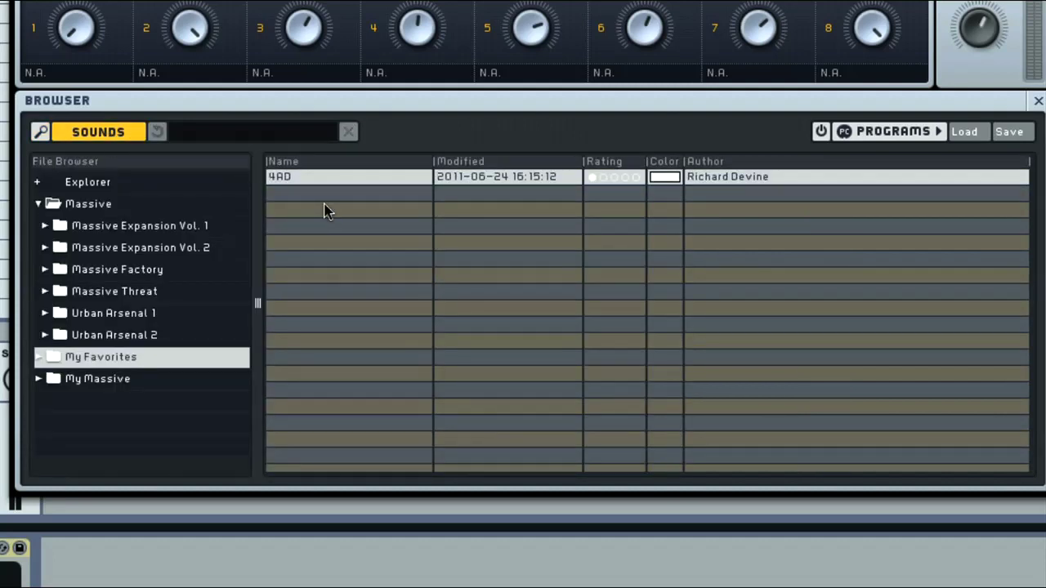
Open the program list and drag 64er Lead, A Pad for Pluto and Accelerator into slots 1–3
left_click(99, 132)
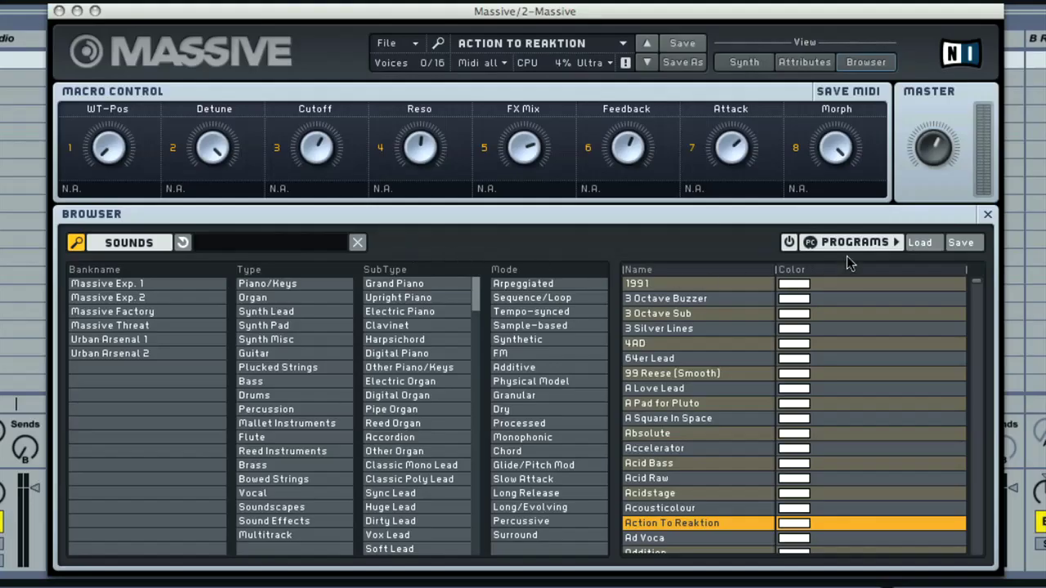
left_click(842, 243)
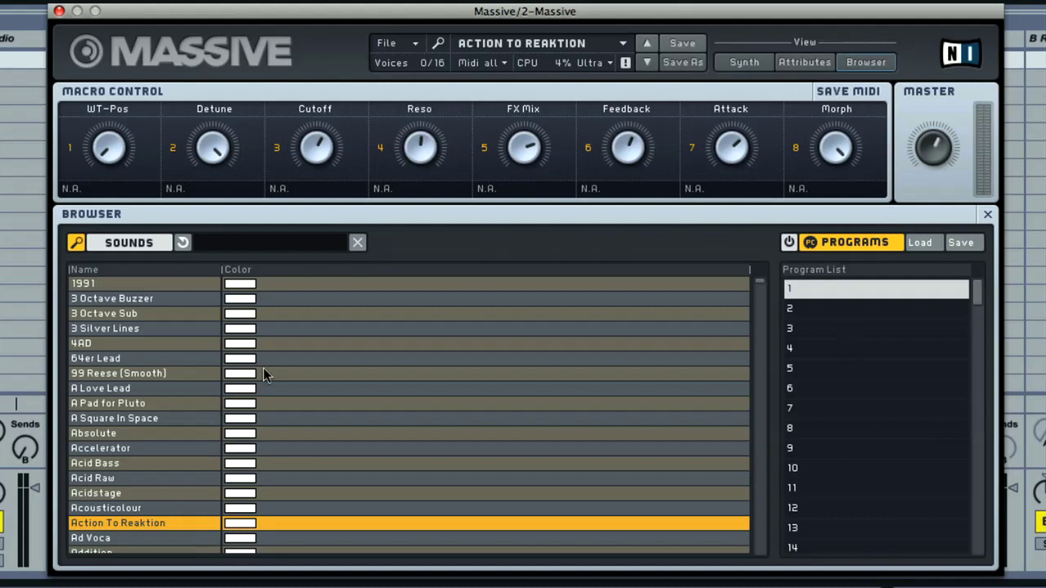
left_click_drag(142, 359, 802, 298)
left_click_drag(131, 404, 803, 314)
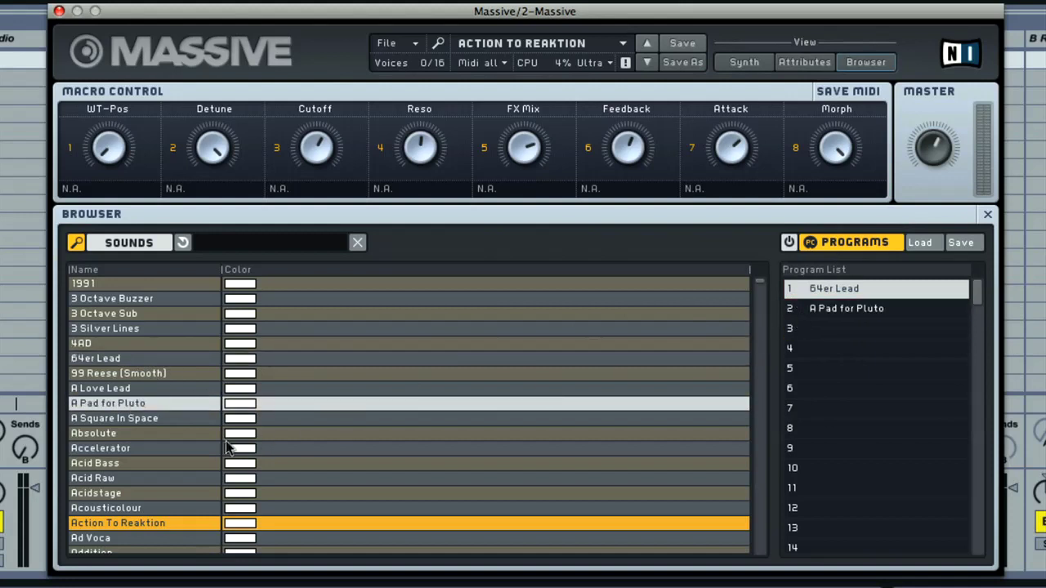
left_click_drag(129, 450, 815, 335)
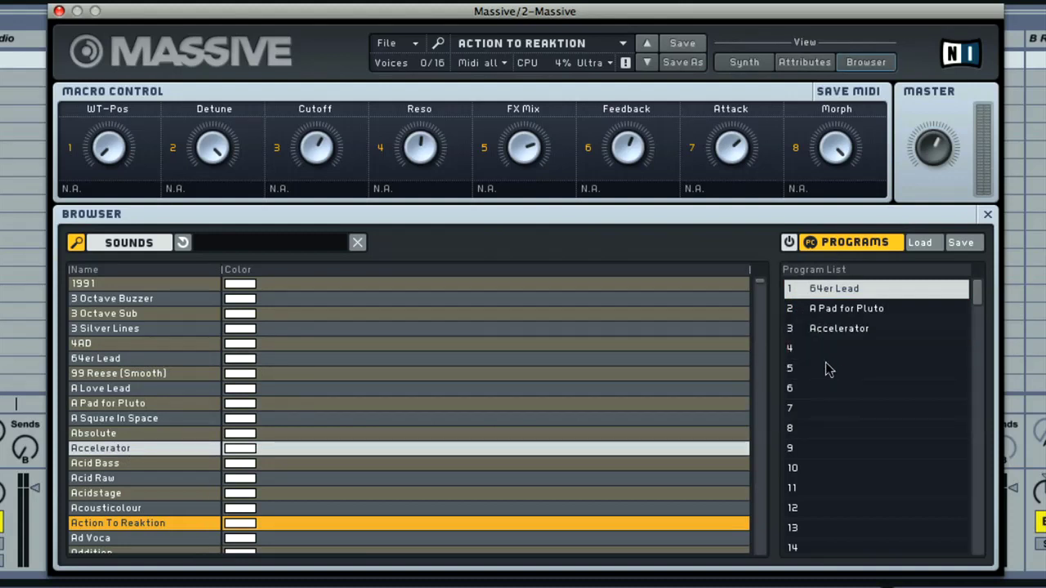
With program-list switching on, cycle through programs 1–3, then turn switching off
left_click(789, 244)
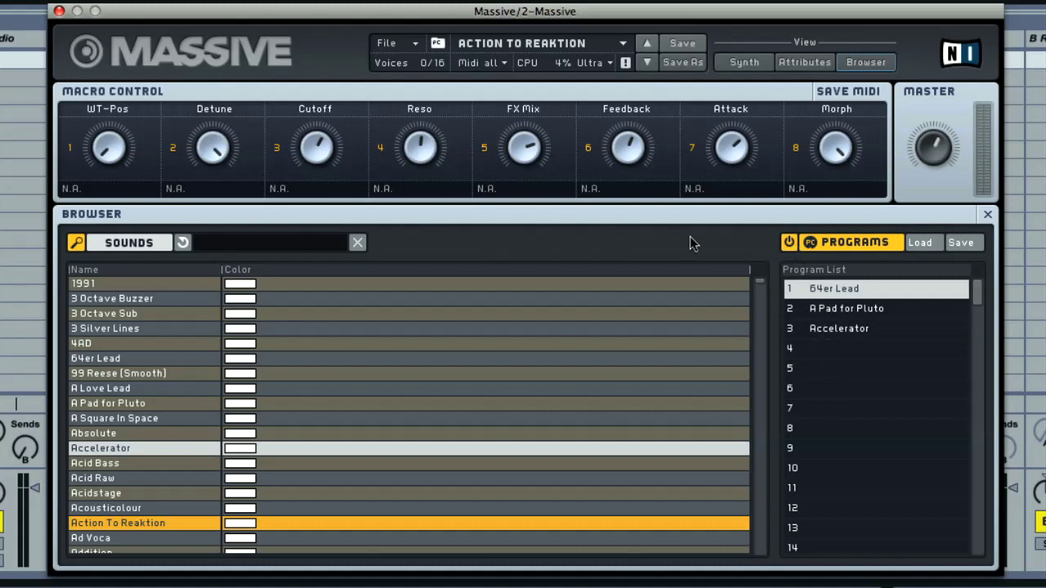
left_click(644, 63)
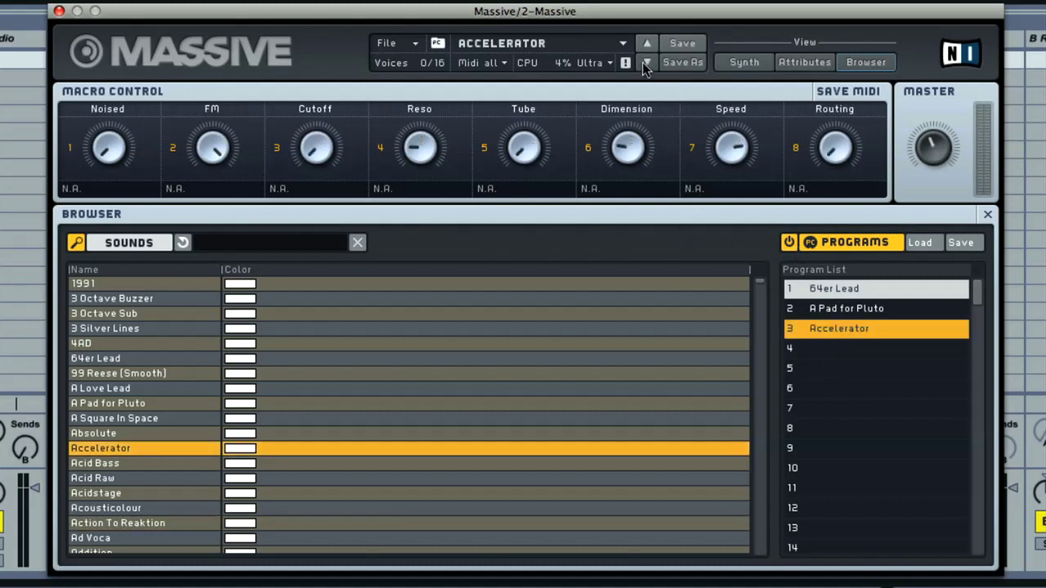
left_click(648, 44)
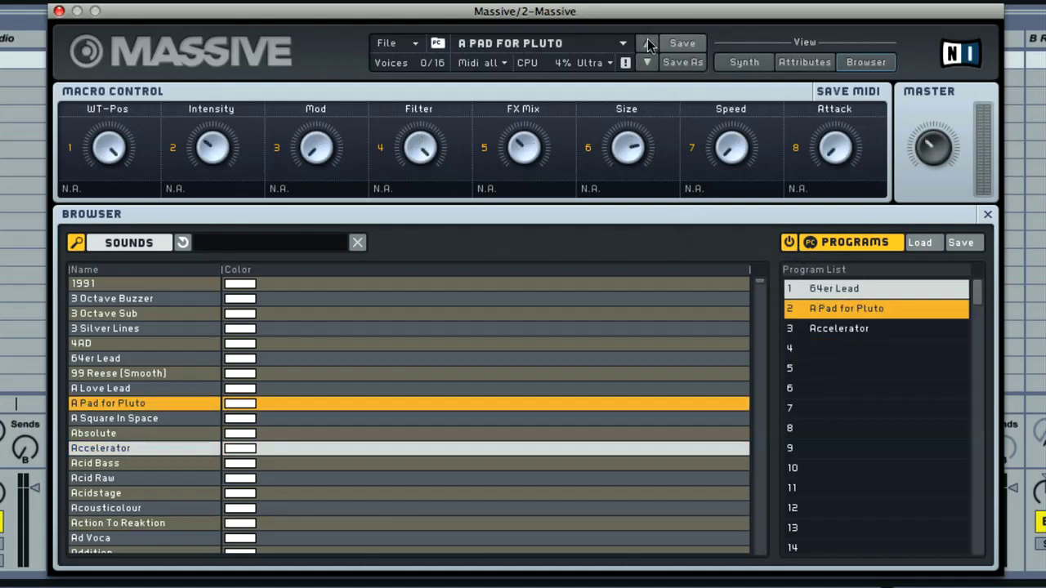
left_click(648, 43)
left_click(648, 66)
left_click(649, 65)
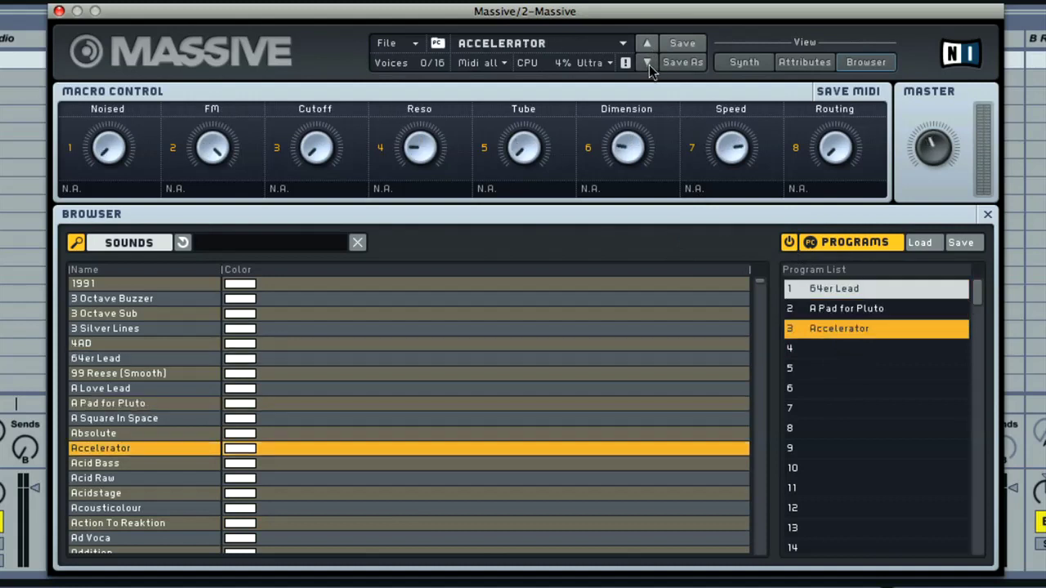
left_click(790, 243)
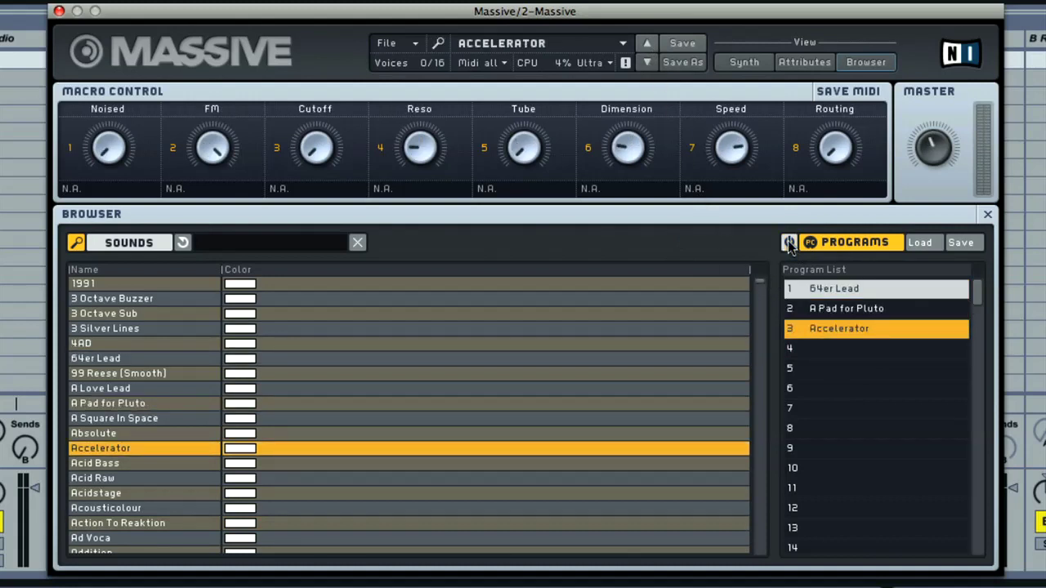
Step forward to Acidstage and back to load the Acid Bass preset
left_click(646, 64)
left_click(646, 64)
left_click(645, 64)
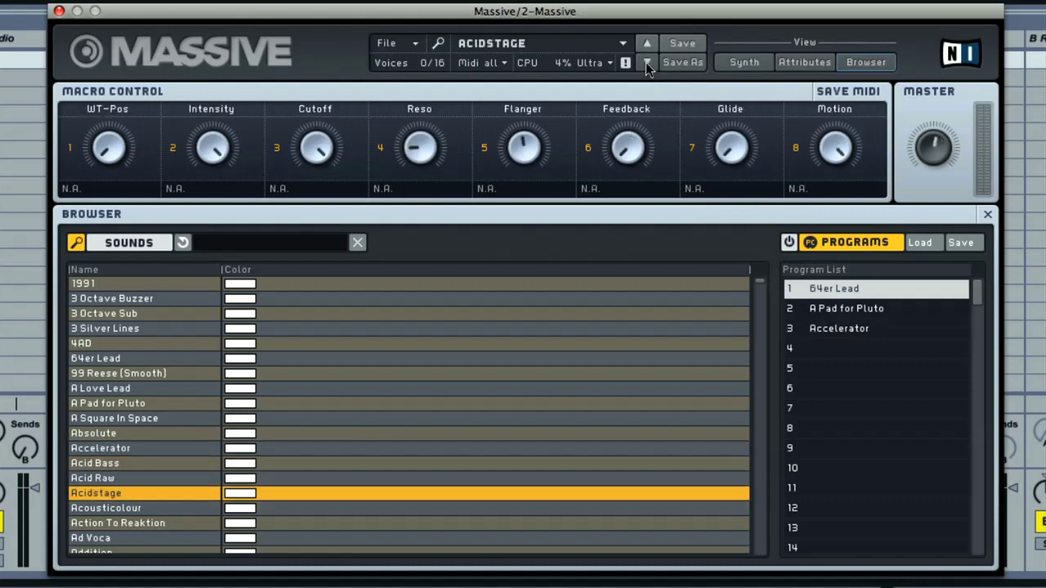
left_click(649, 46)
left_click(649, 46)
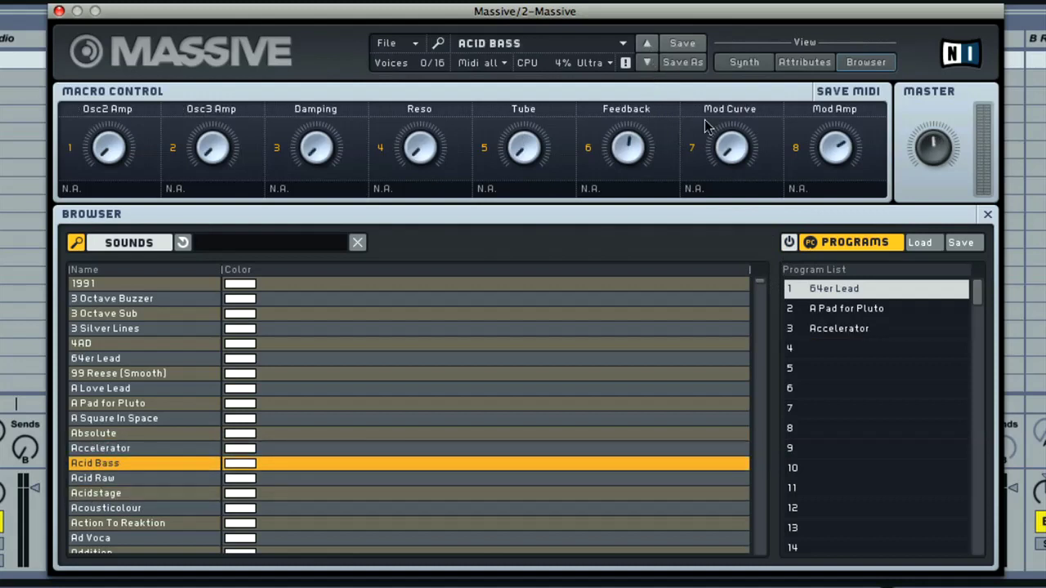
Move Accelerator to program slot 6, remove it, and select empty slot 5
left_click_drag(850, 331, 856, 409)
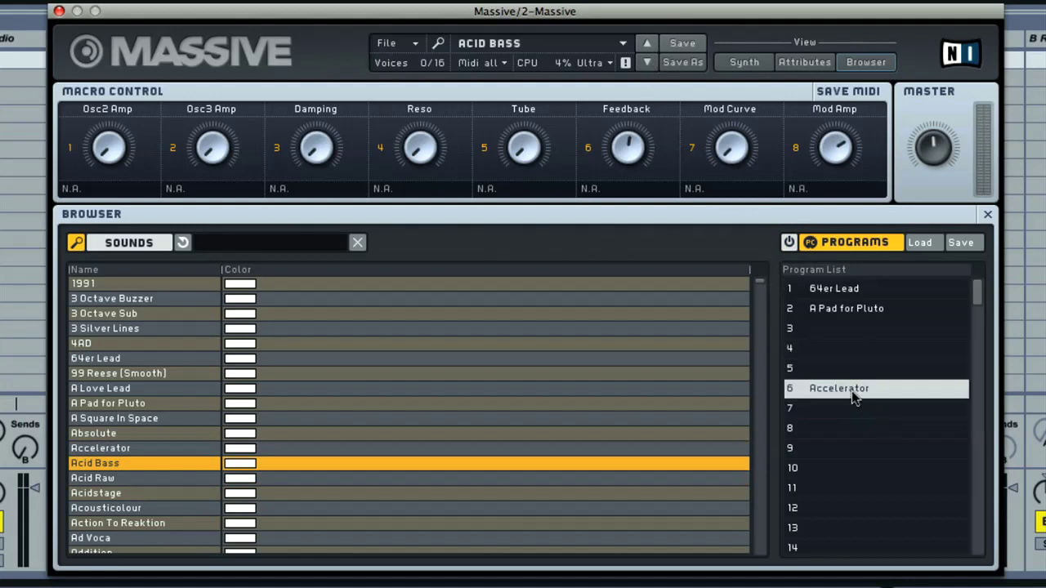
right_click(855, 396)
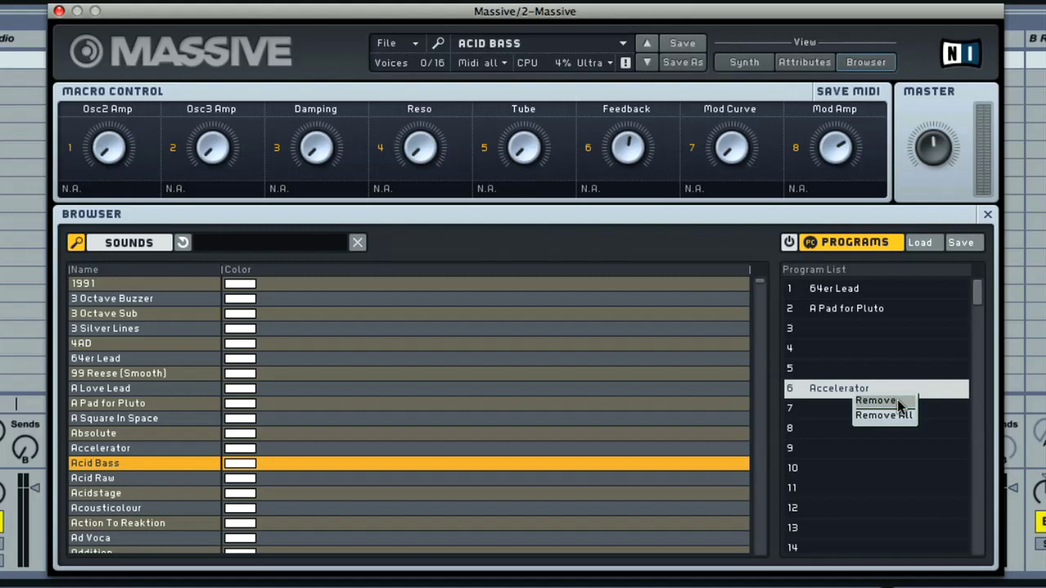
left_click(899, 401)
left_click(938, 368)
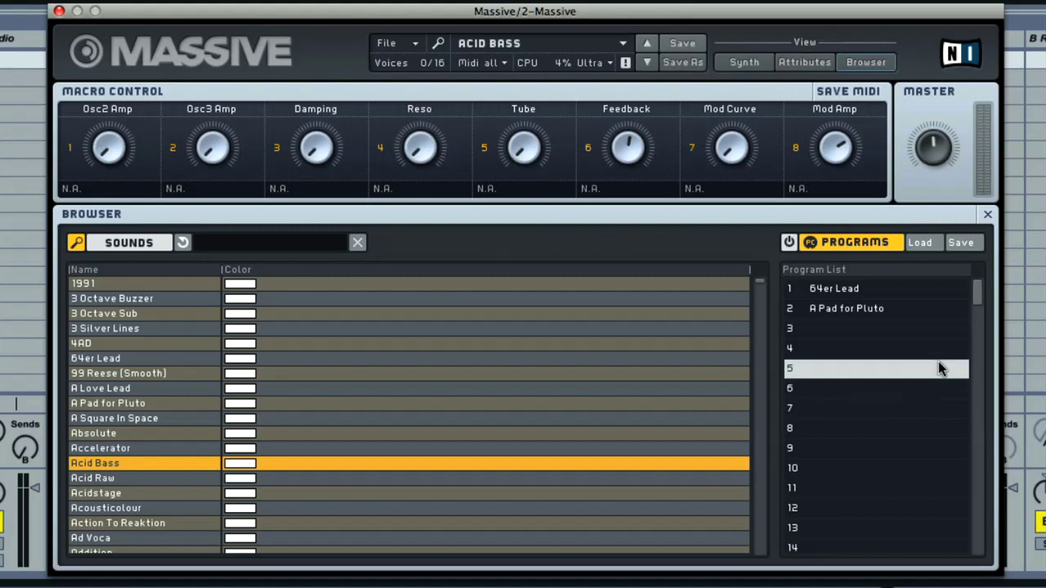
Save the program list to a file named MyProgList
left_click(965, 245)
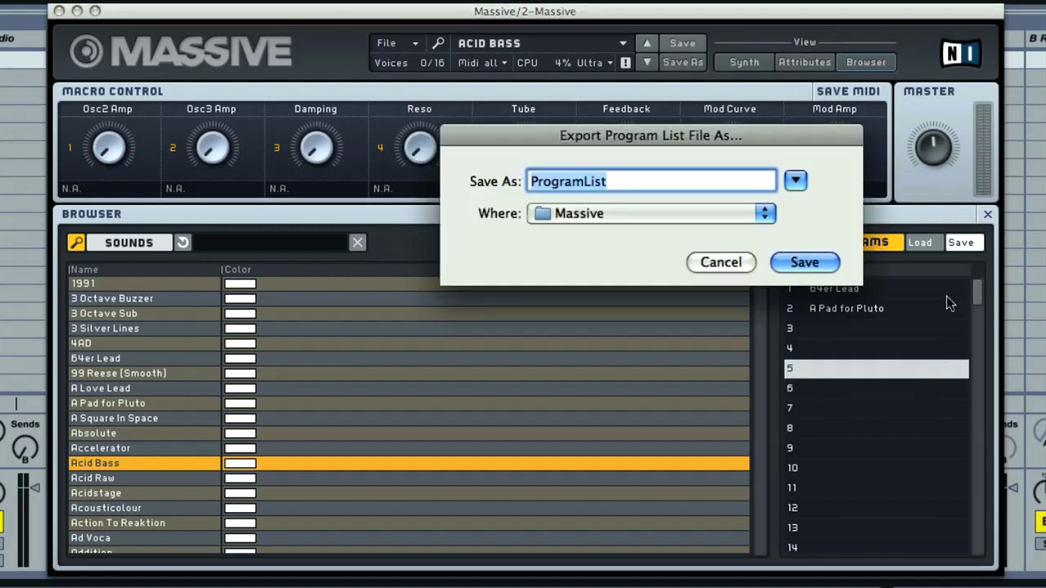
type("My")
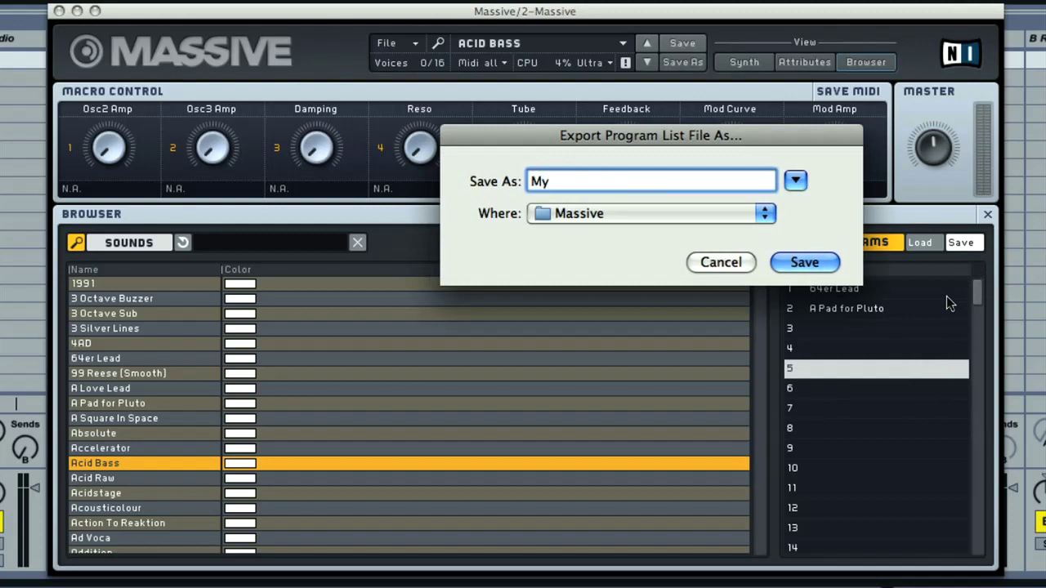
type("ProgList")
key("Return")
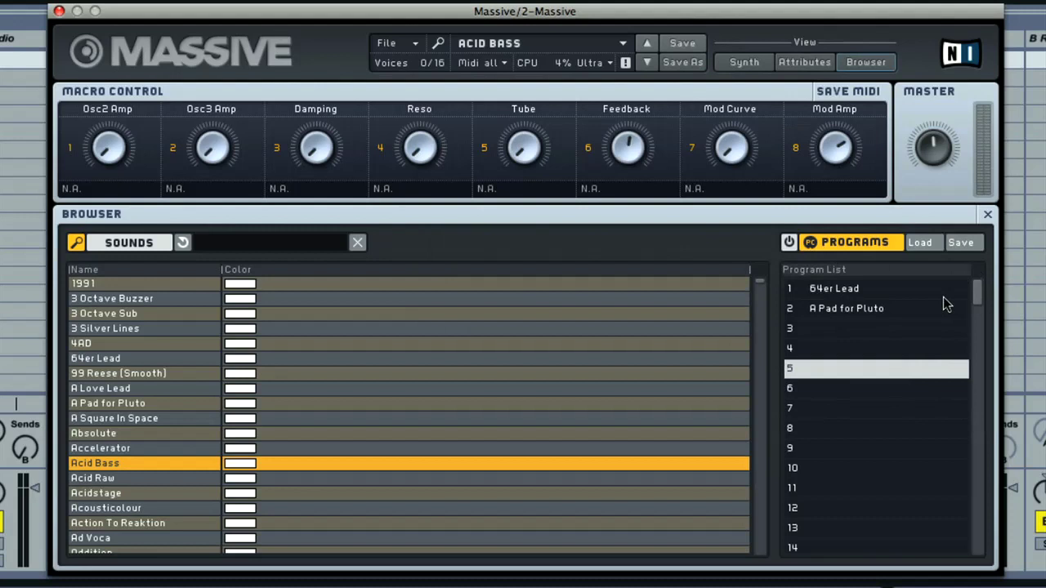
Load the DefaultProgramLst.pls program list file
left_click(925, 243)
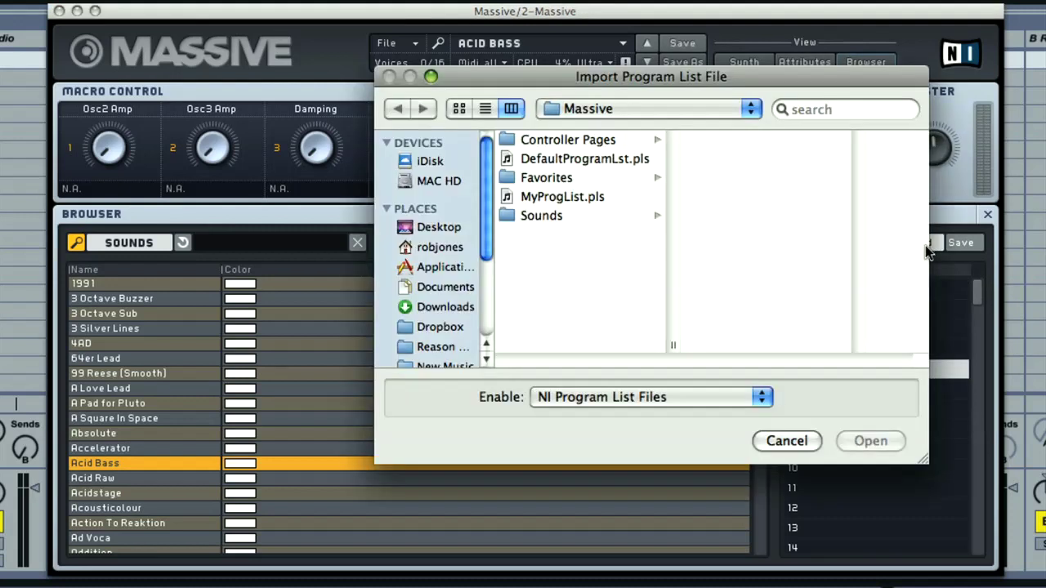
left_click(565, 161)
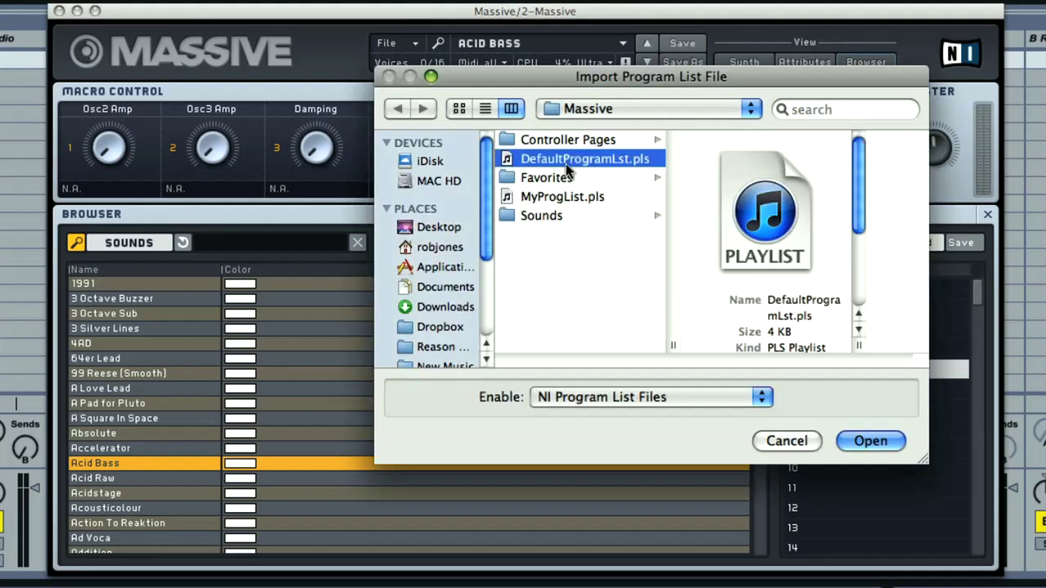
left_click(863, 440)
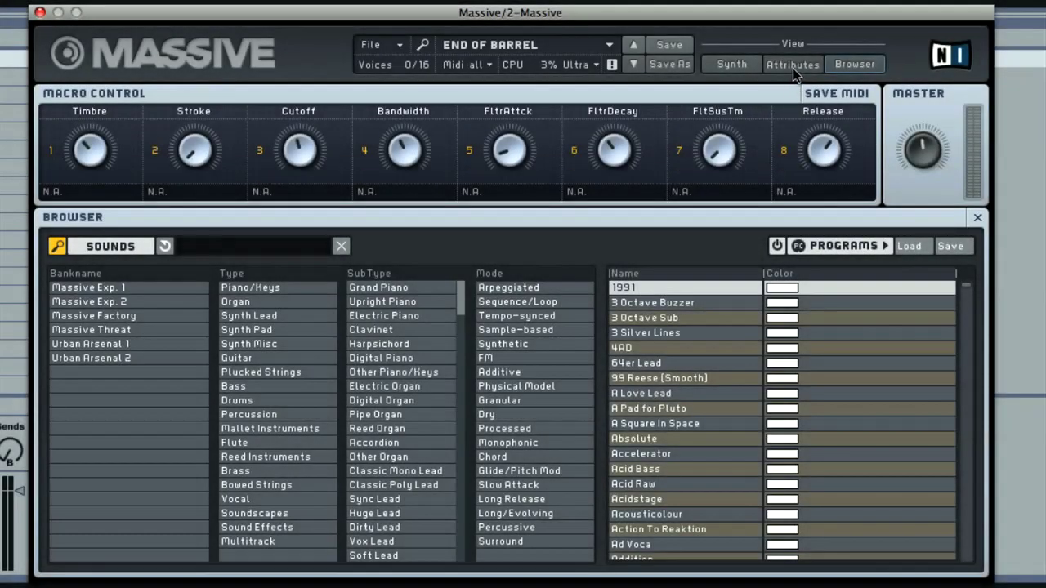
Show Attributes, toggle Other Lead off and on, and step via English Basement, Enjoyed to Ensemble Blow
left_click(792, 66)
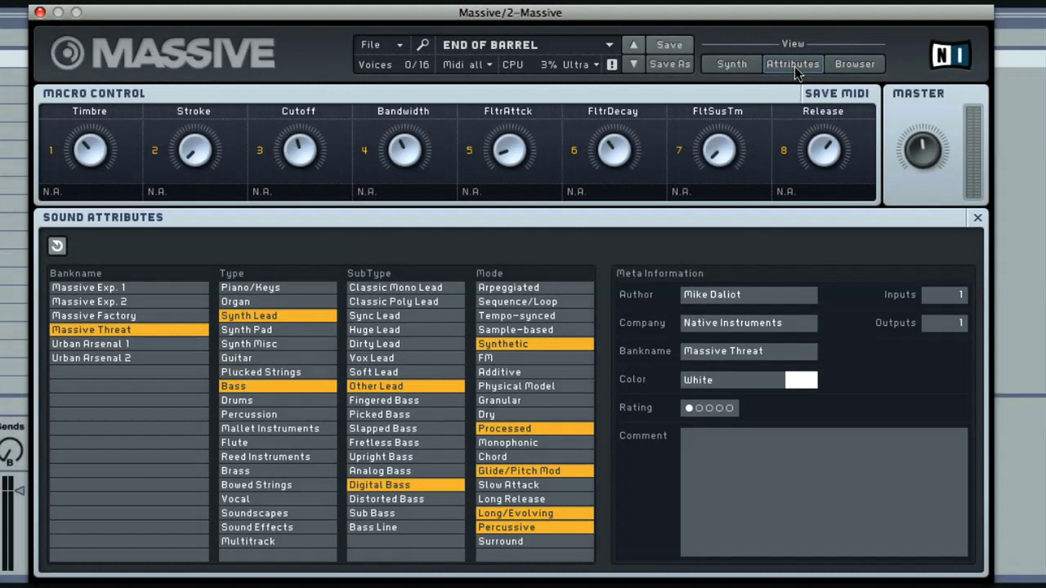
left_click(387, 388)
left_click(392, 387)
left_click(634, 66)
left_click(634, 65)
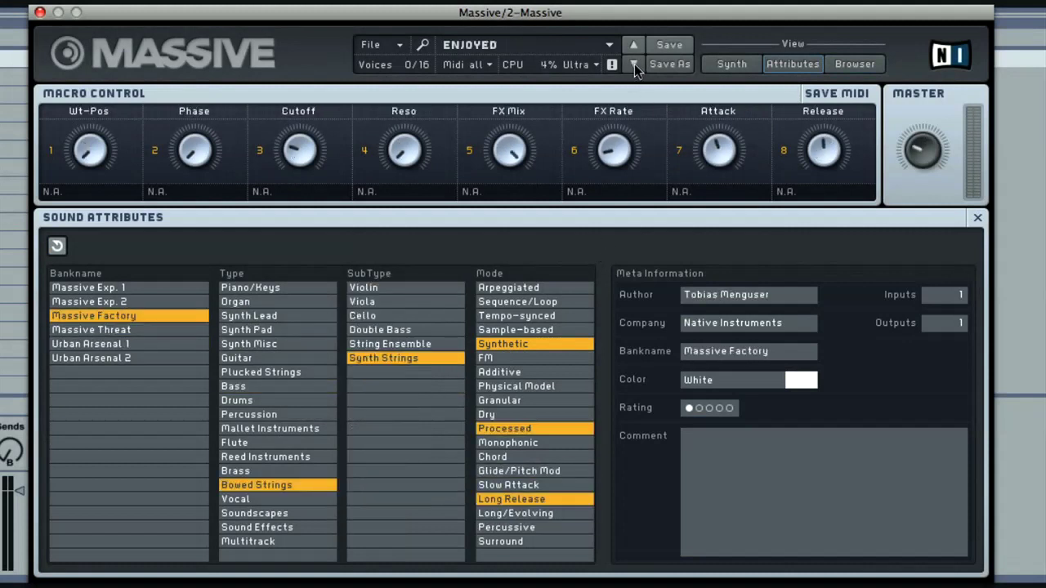
left_click(634, 64)
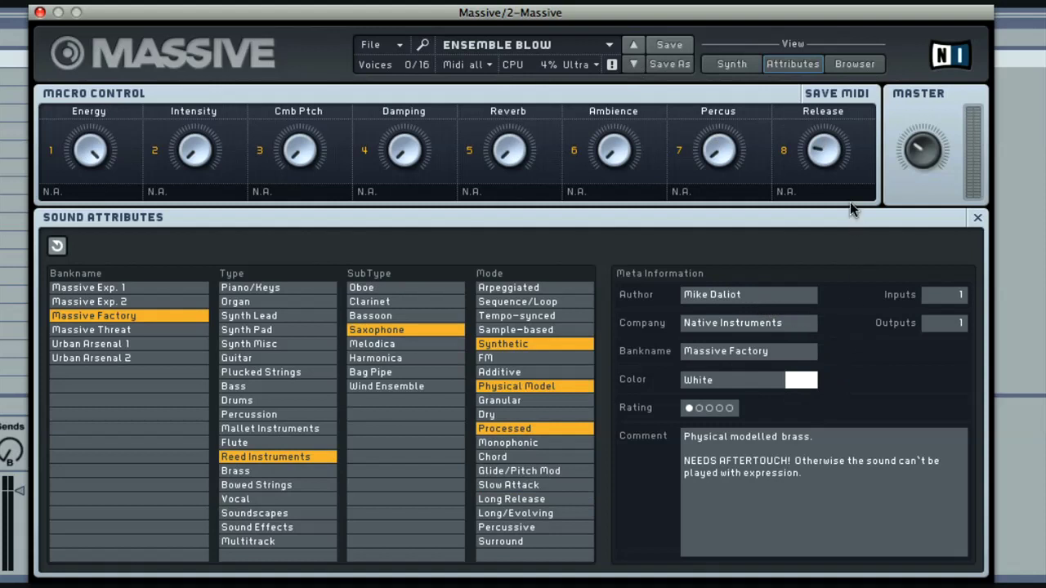
Show the full synth panel, sweep Filter 1 Pitch higher, and raise Filter 1 Damping
left_click(731, 65)
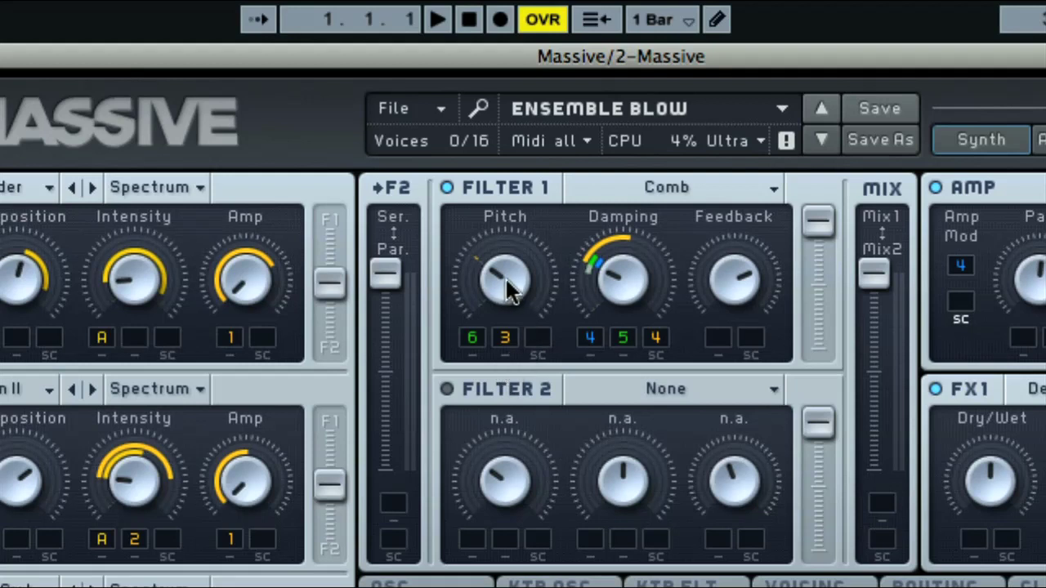
left_click_drag(503, 280, 506, 225)
left_click_drag(505, 302, 508, 308)
left_click_drag(507, 286, 513, 128)
left_click_drag(626, 292, 630, 291)
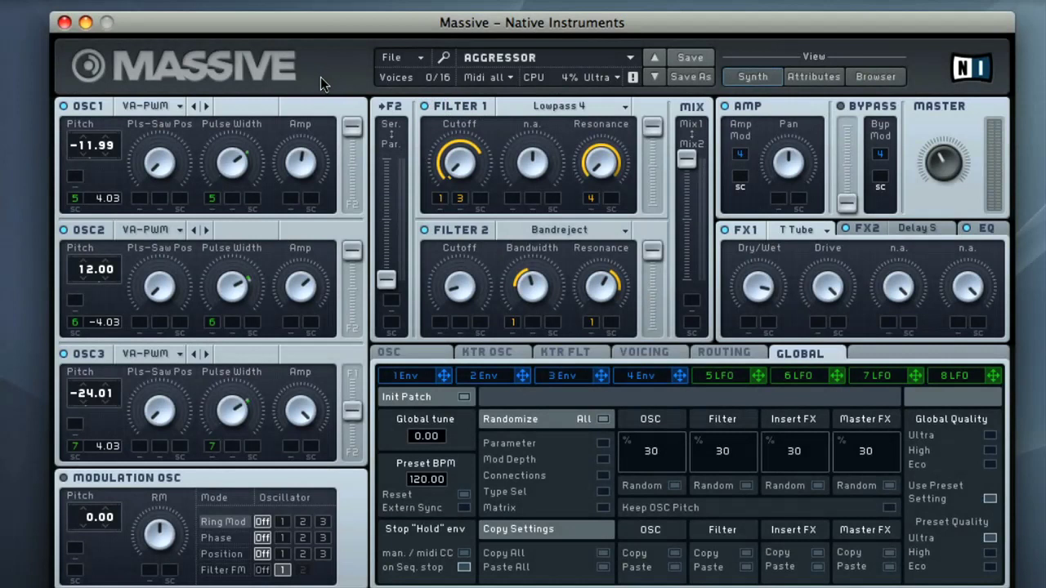
In Audio and MIDI Settings, set the audio device to Soundflower (16ch)
left_click(418, 59)
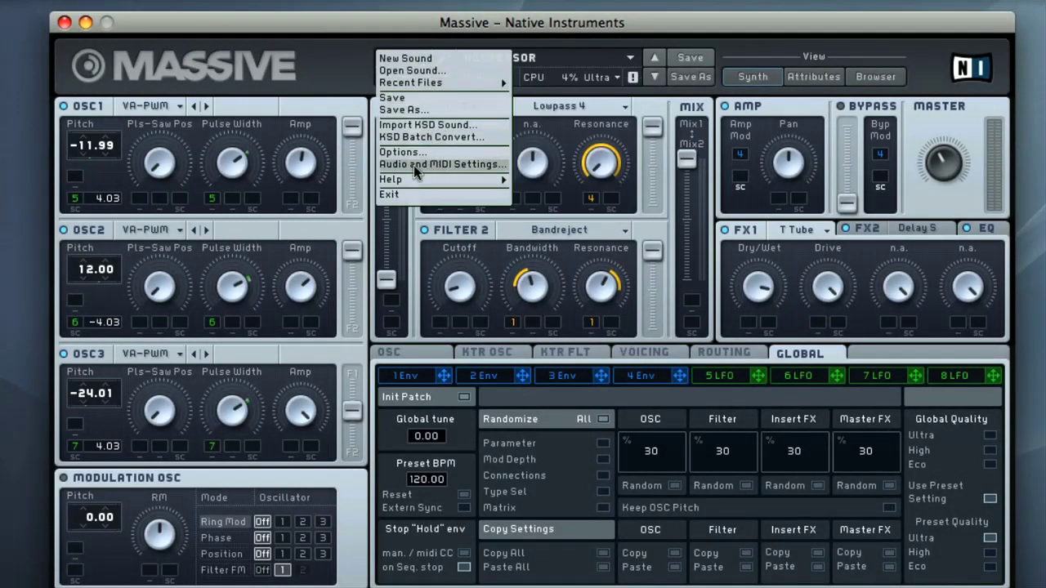
left_click(502, 167)
left_click_drag(462, 190, 430, 98)
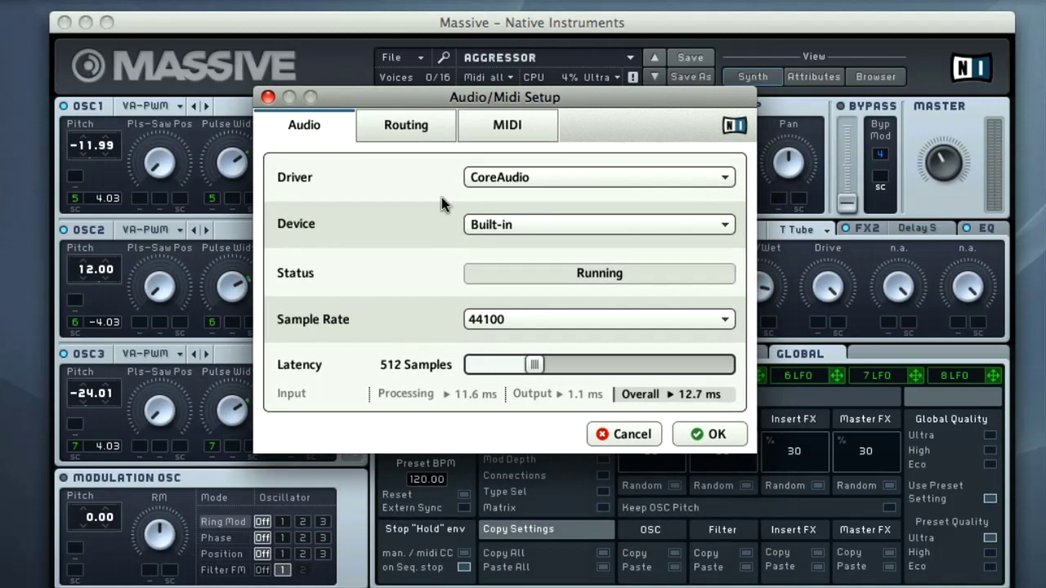
left_click(394, 131)
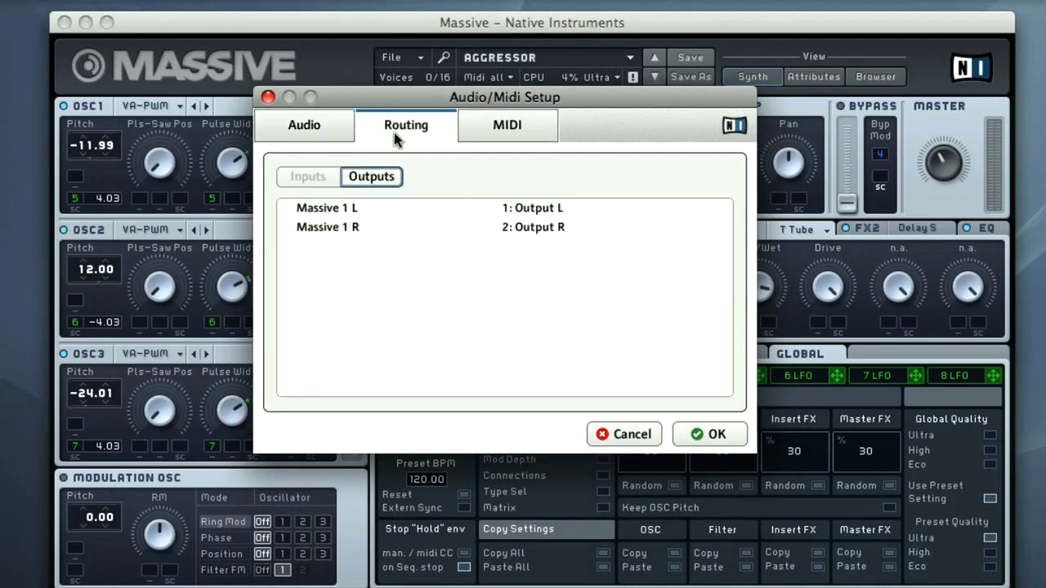
left_click(299, 128)
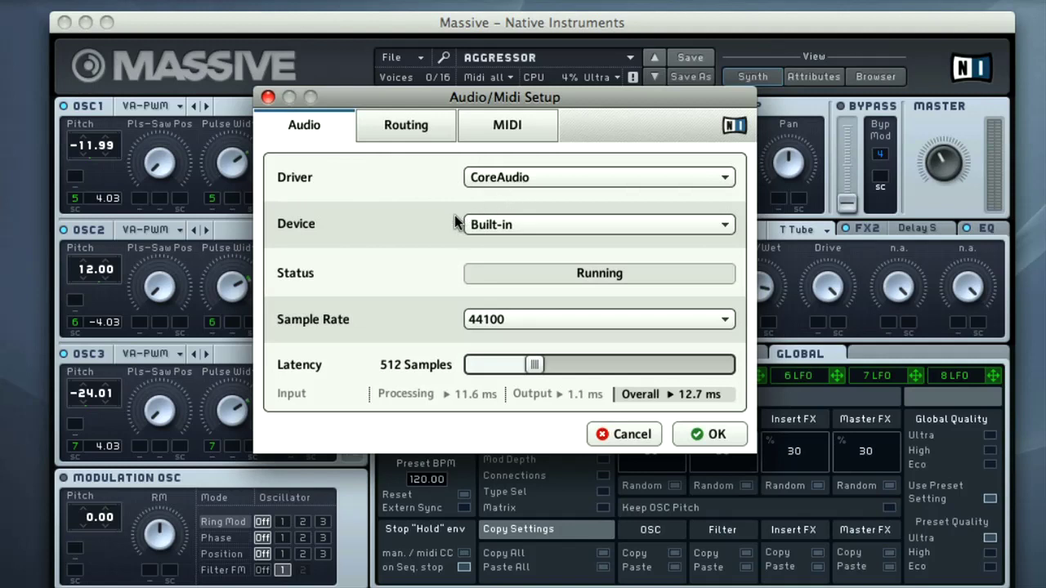
left_click(525, 224)
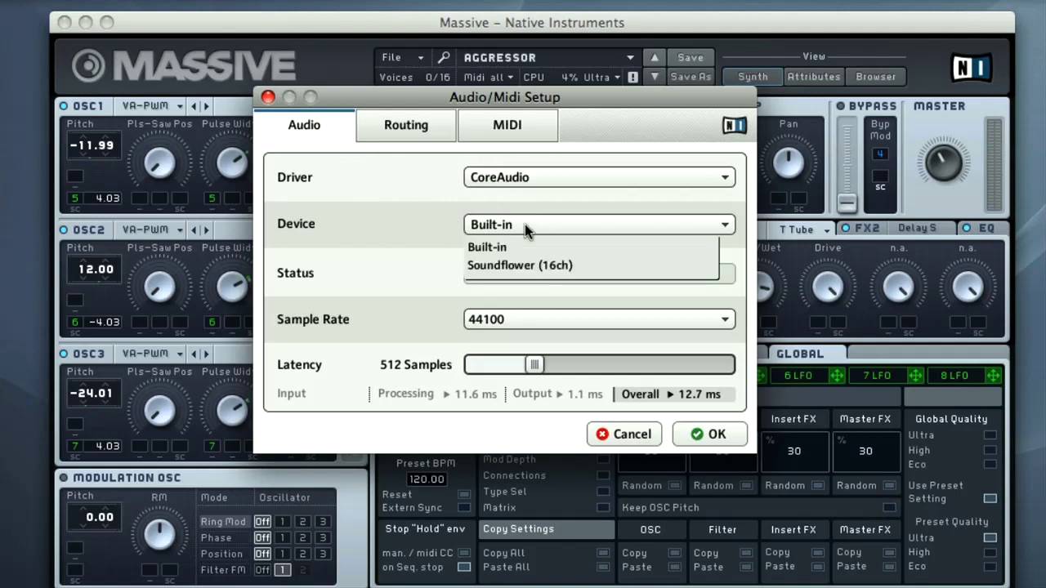
left_click(518, 265)
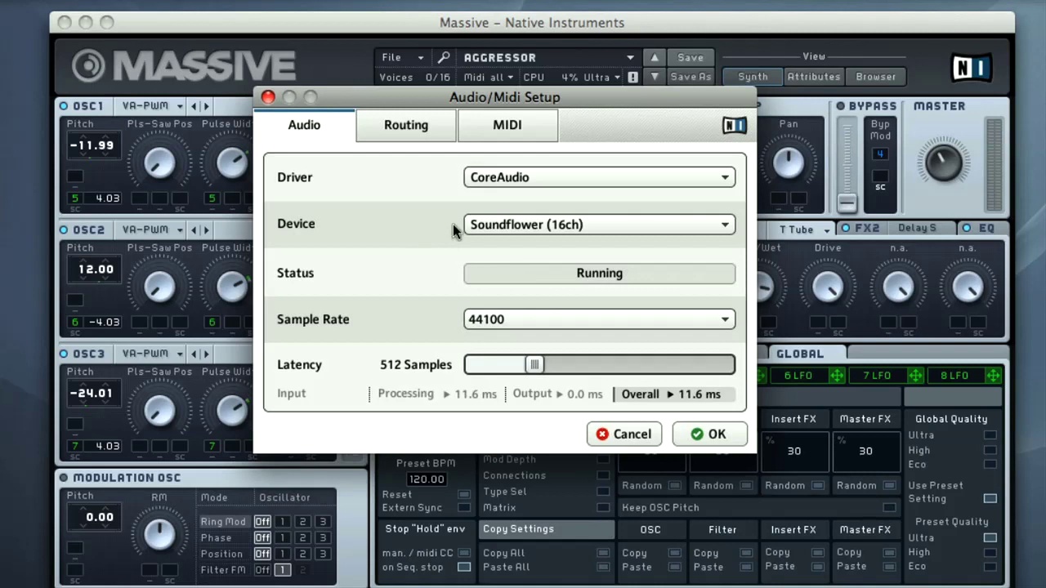
Switch the SL MkII (Port 1) MIDI input On and confirm with OK
left_click(502, 125)
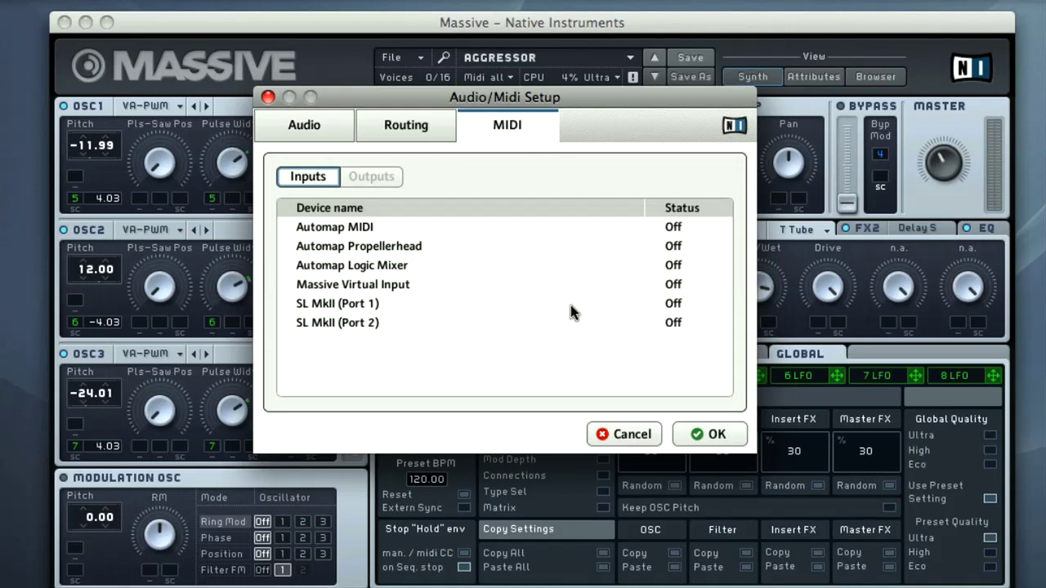
left_click(675, 304)
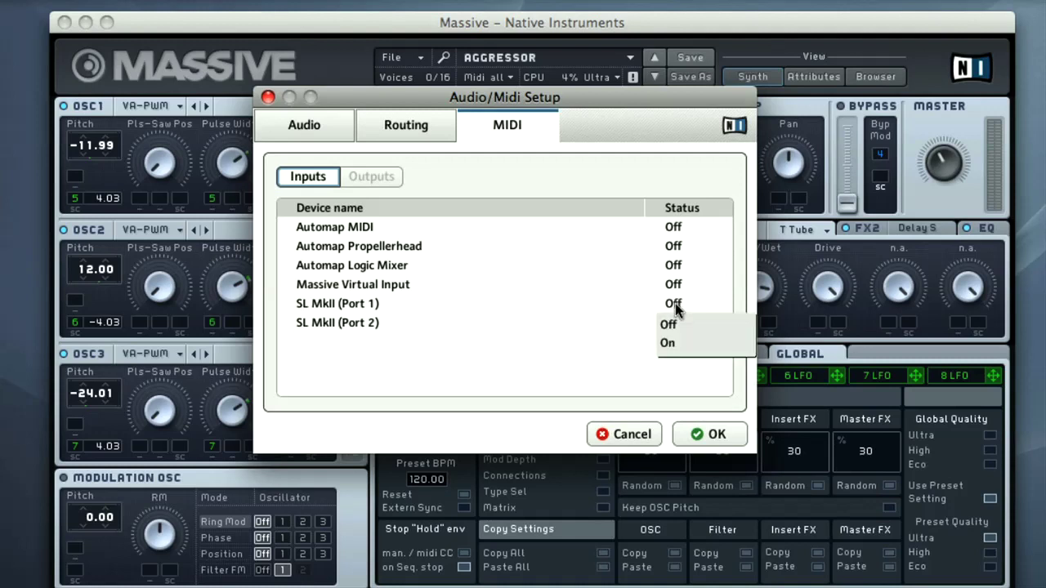
left_click(675, 344)
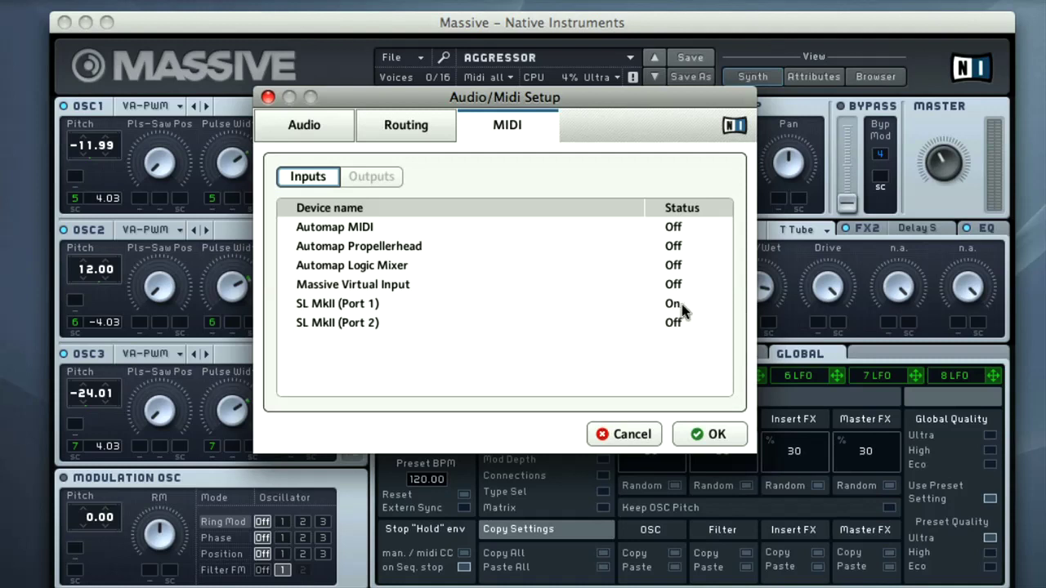
left_click(717, 434)
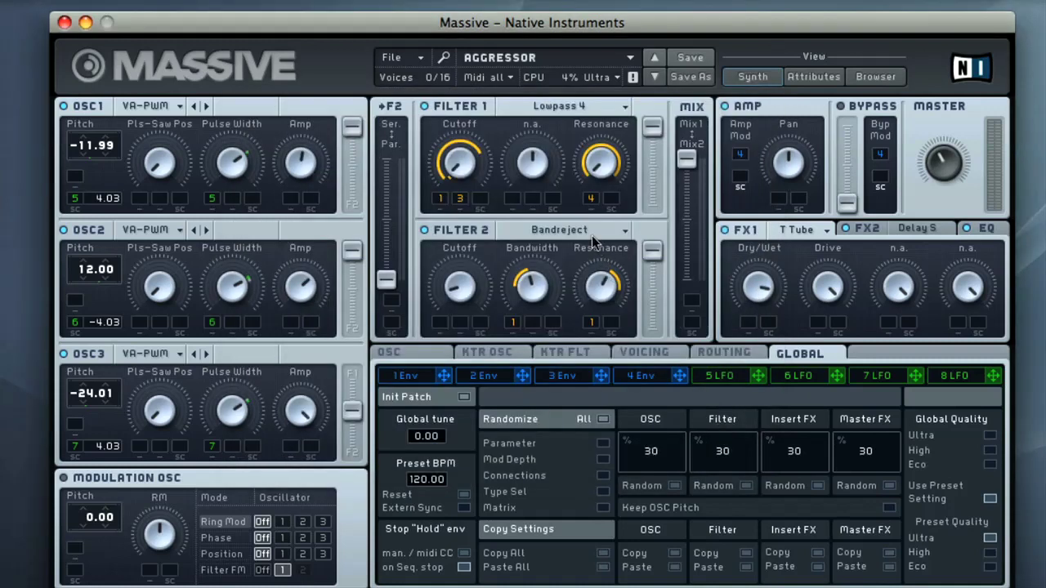